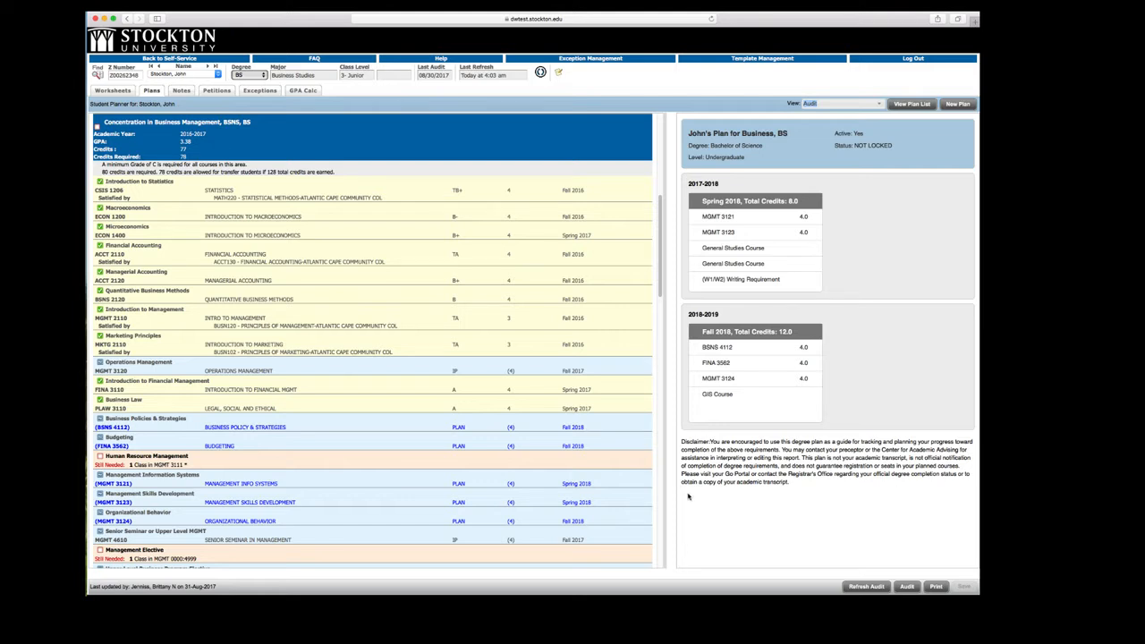
- Add the still-needed course MGMT 3111 from the audit worksheet to the plan's Fall 2018 term
drag(172, 466, 764, 404)
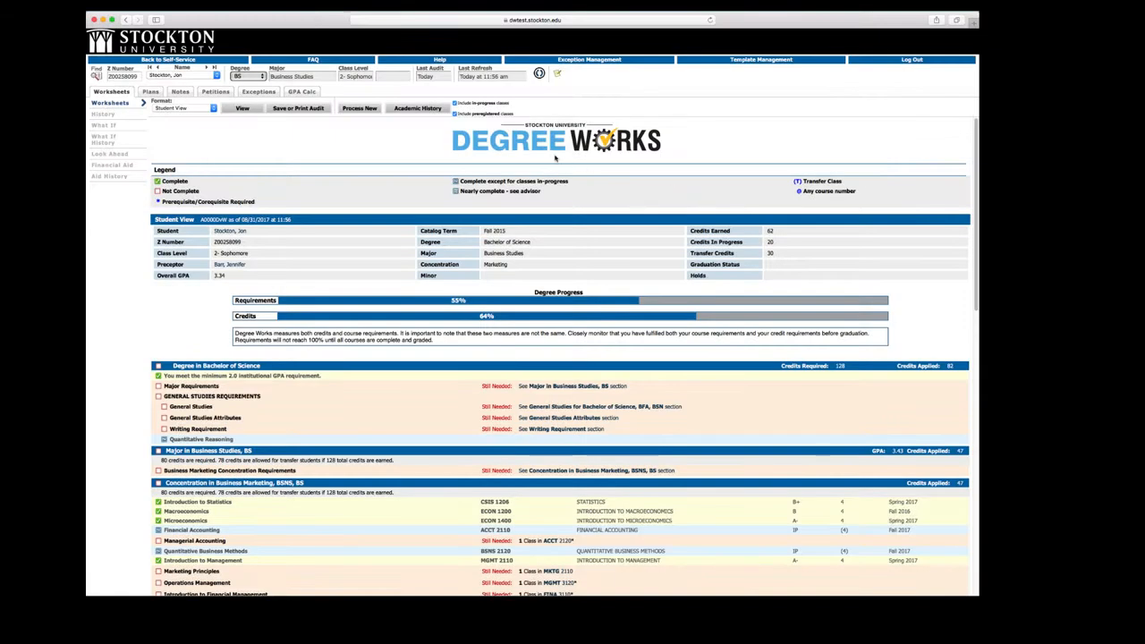
- Create a student plan from the template for starting in any Fall semester, with Fall 2017 as the start term
click(151, 92)
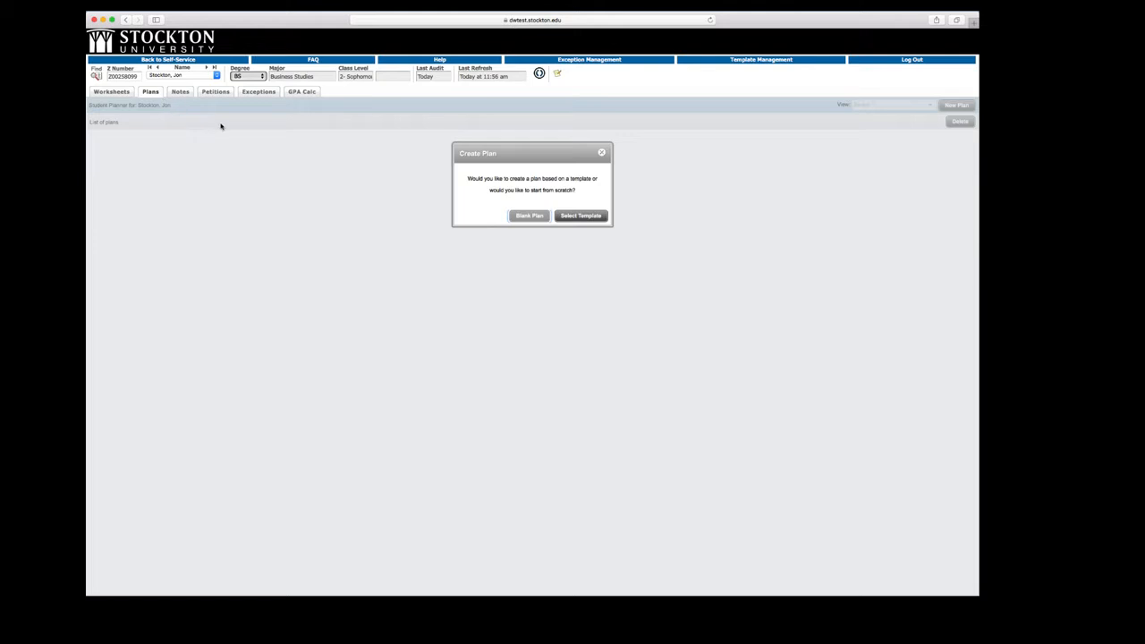
click(573, 217)
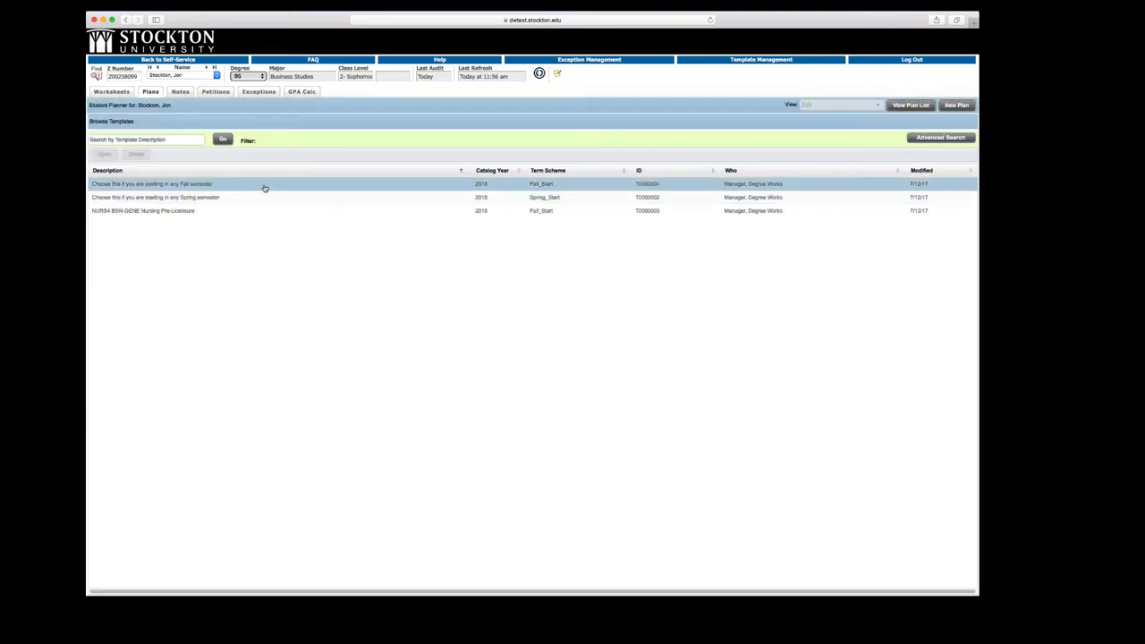
click(232, 187)
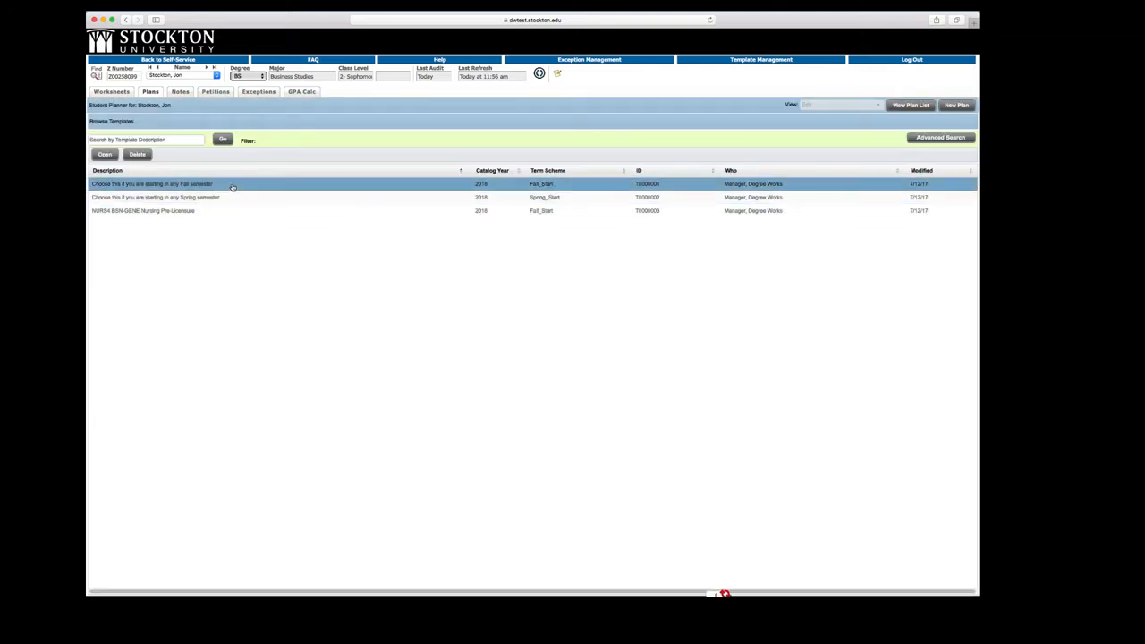
double_click(232, 186)
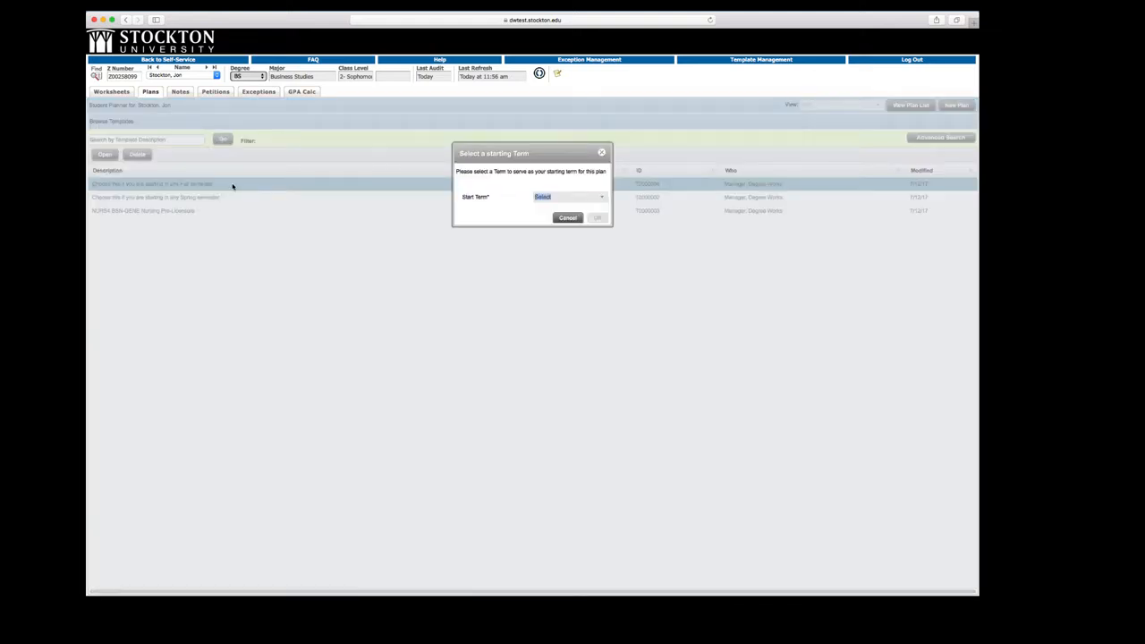
click(602, 199)
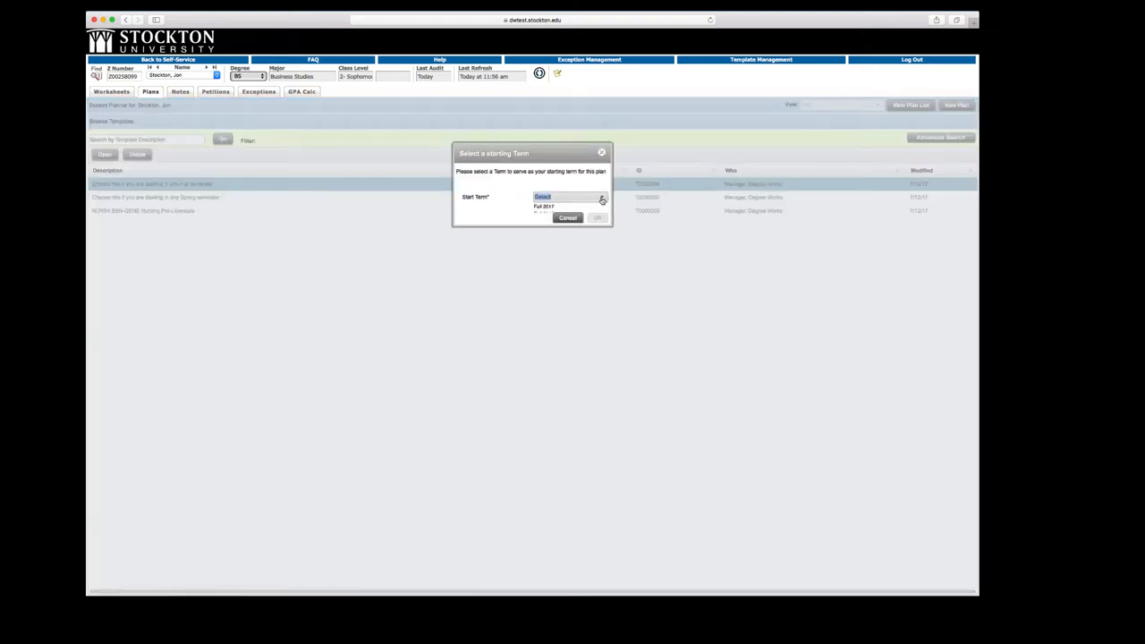
click(601, 206)
click(597, 218)
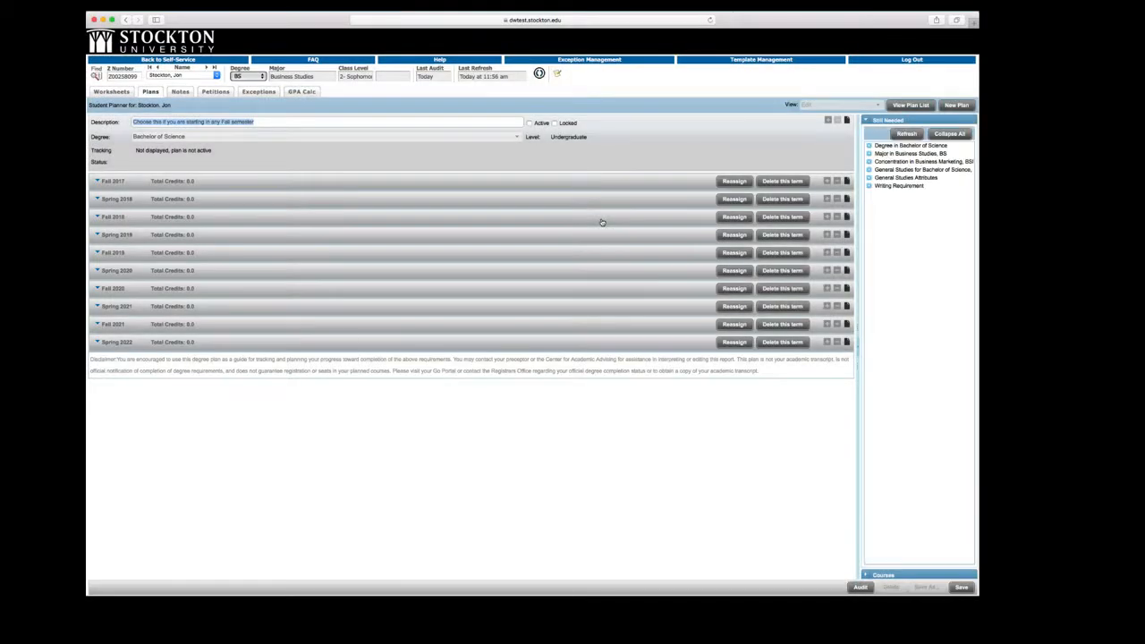
- Describe the plan as the student's "Plan for Business", including the first name, mark it active and save it
text(4)
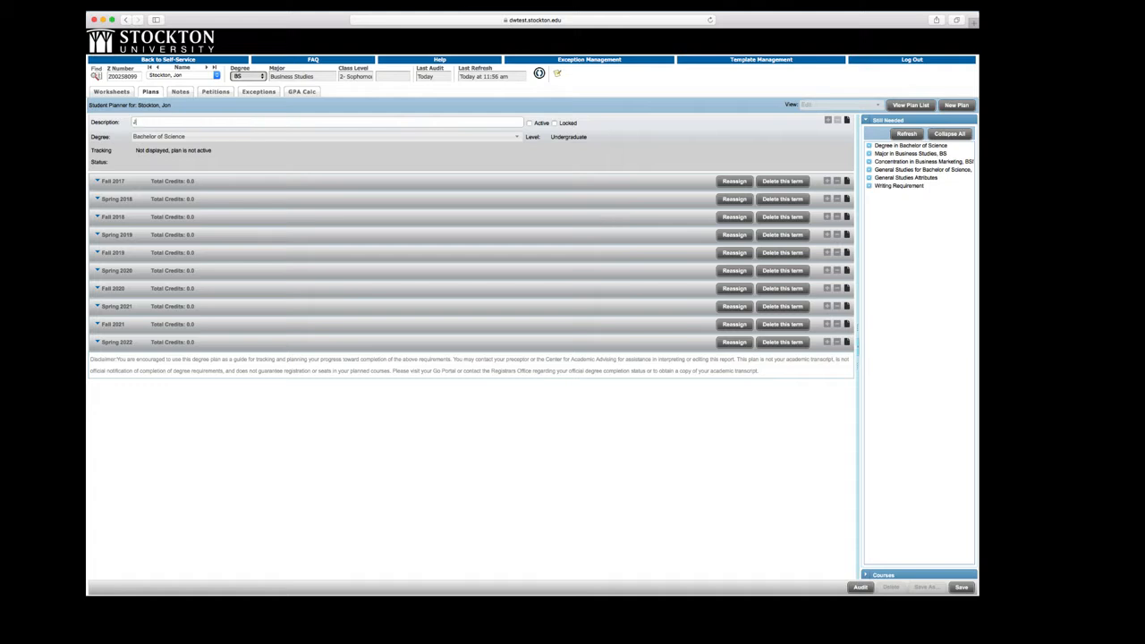
text(on's Plan for Business)
click(529, 124)
click(960, 586)
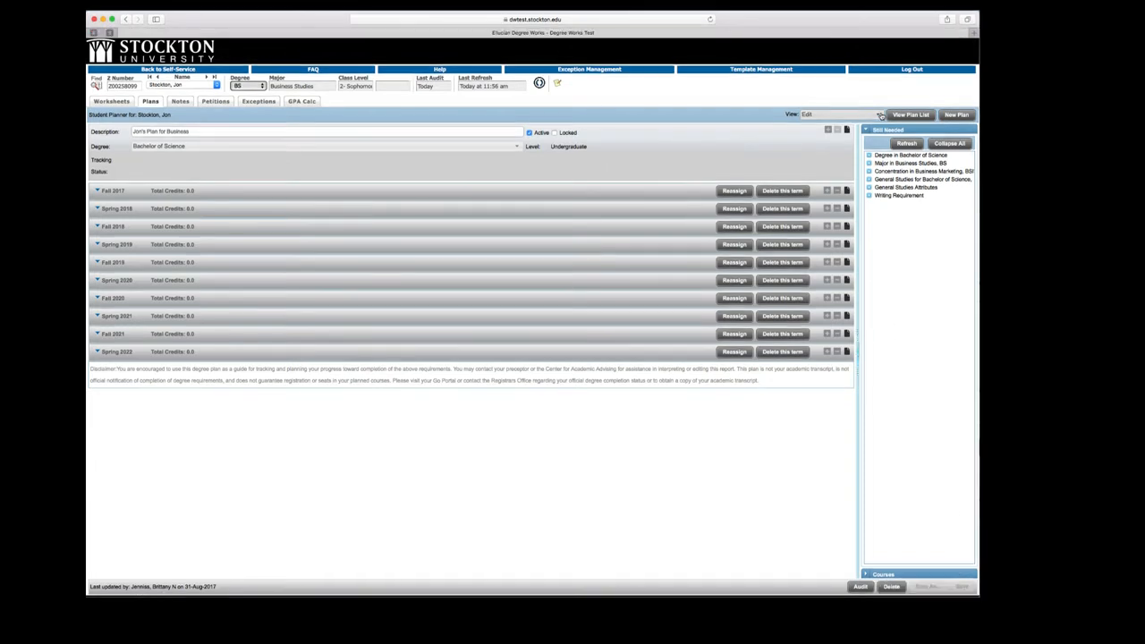
click(881, 116)
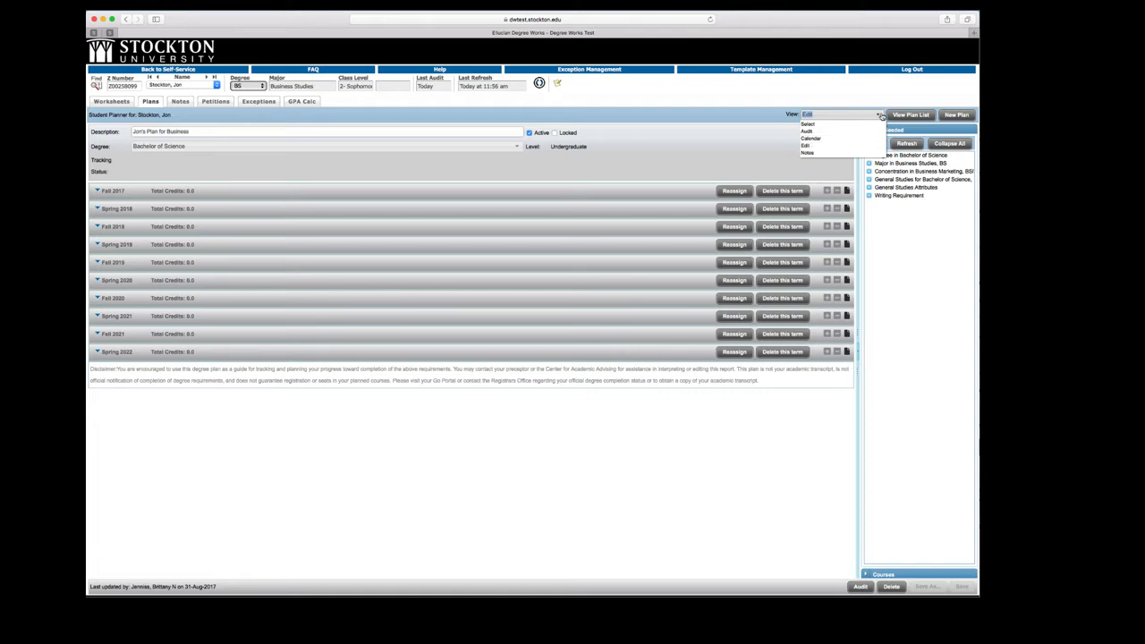
click(882, 117)
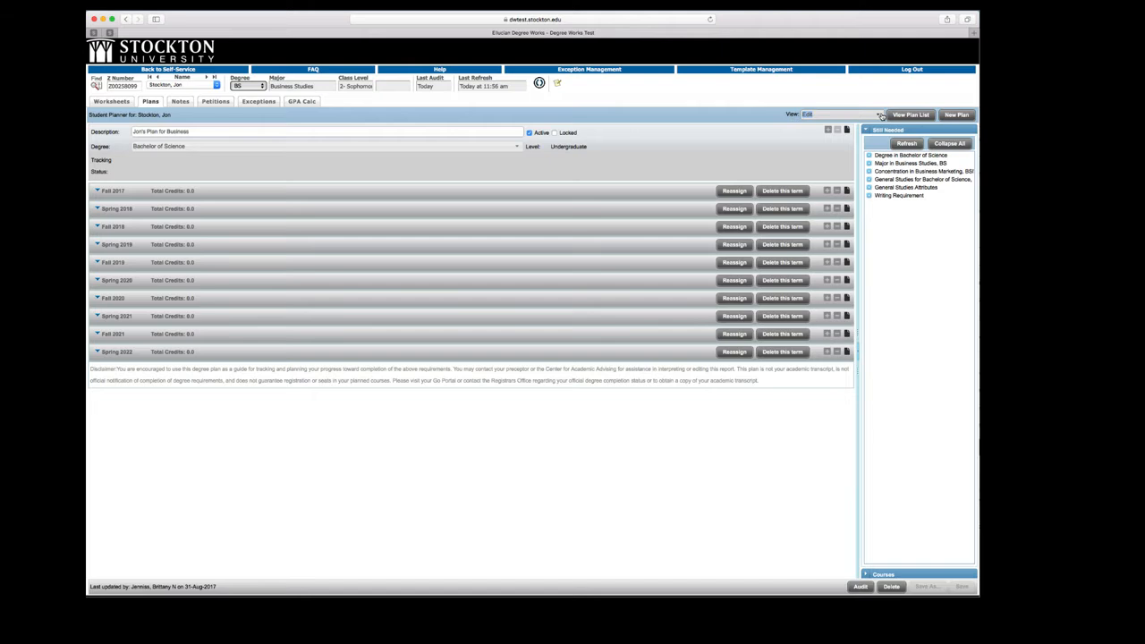
click(827, 131)
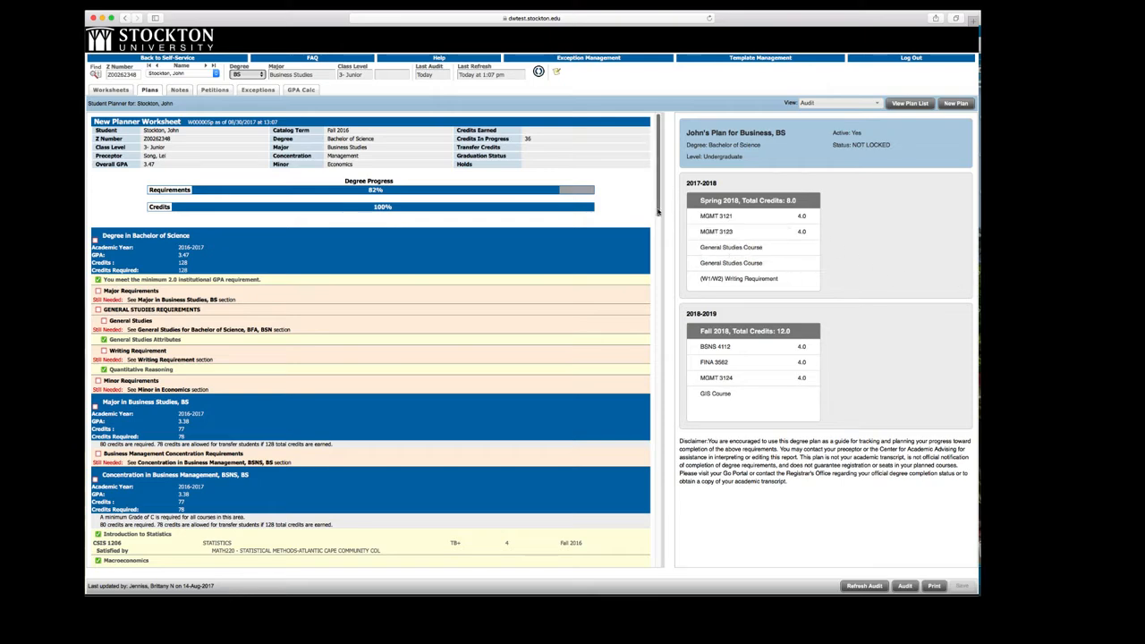
- Add the Human Resource Management course MGMT 3111 from the audit to Spring 2018 and move it to Fall 2018
drag(658, 211, 655, 301)
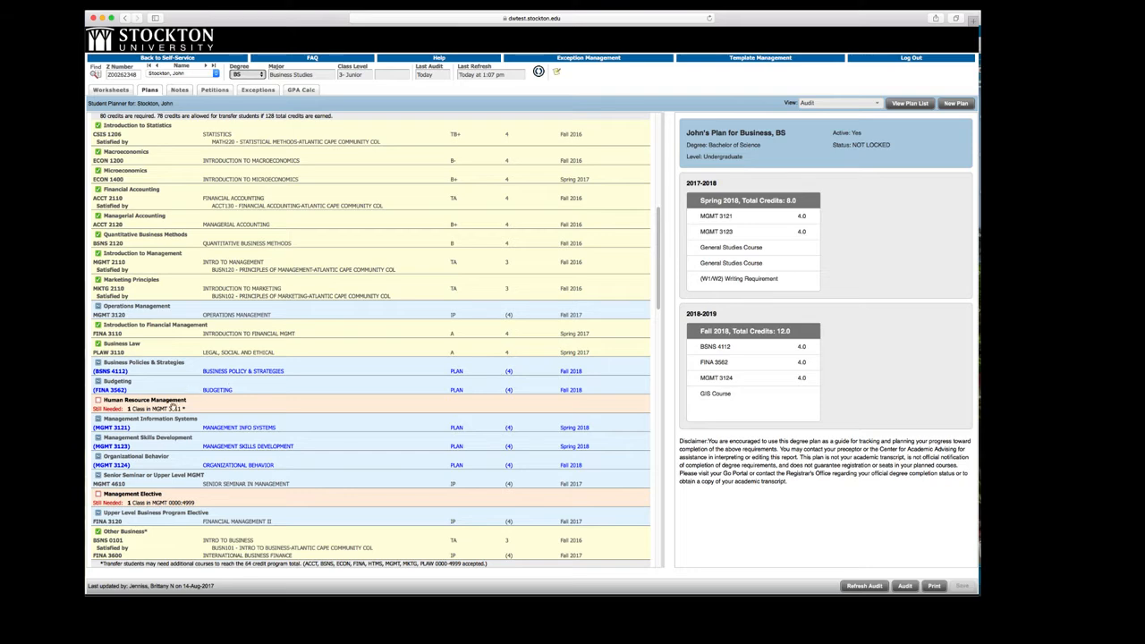
drag(173, 407, 701, 291)
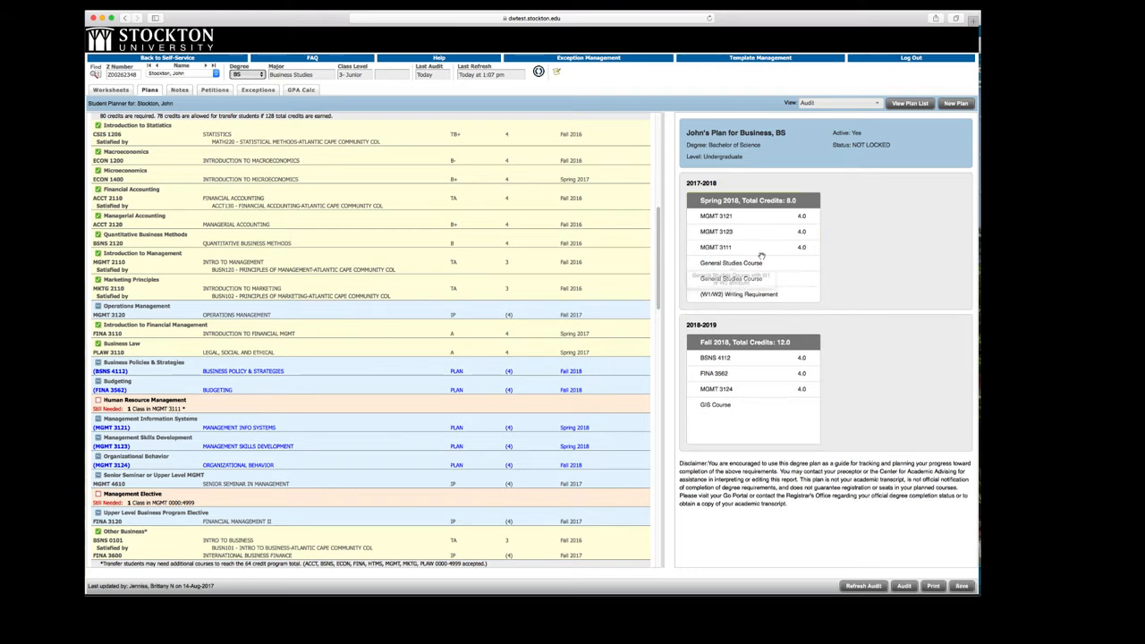
drag(767, 248, 757, 366)
drag(744, 423, 745, 425)
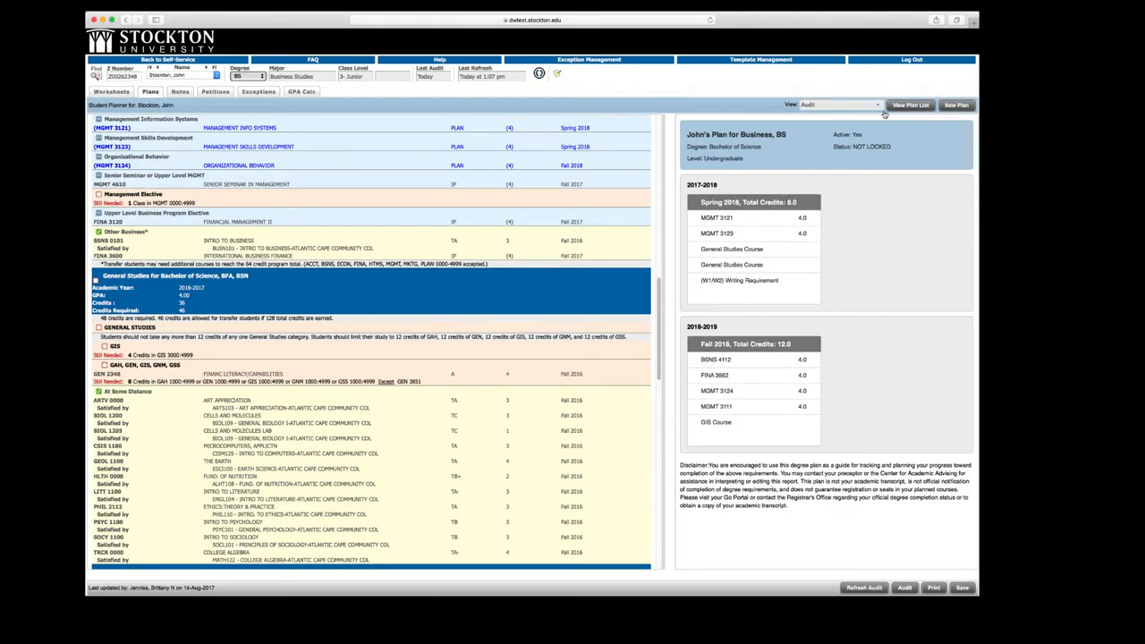
- Save the changed plan and switch it from the Audit view to the Edit view
click(877, 106)
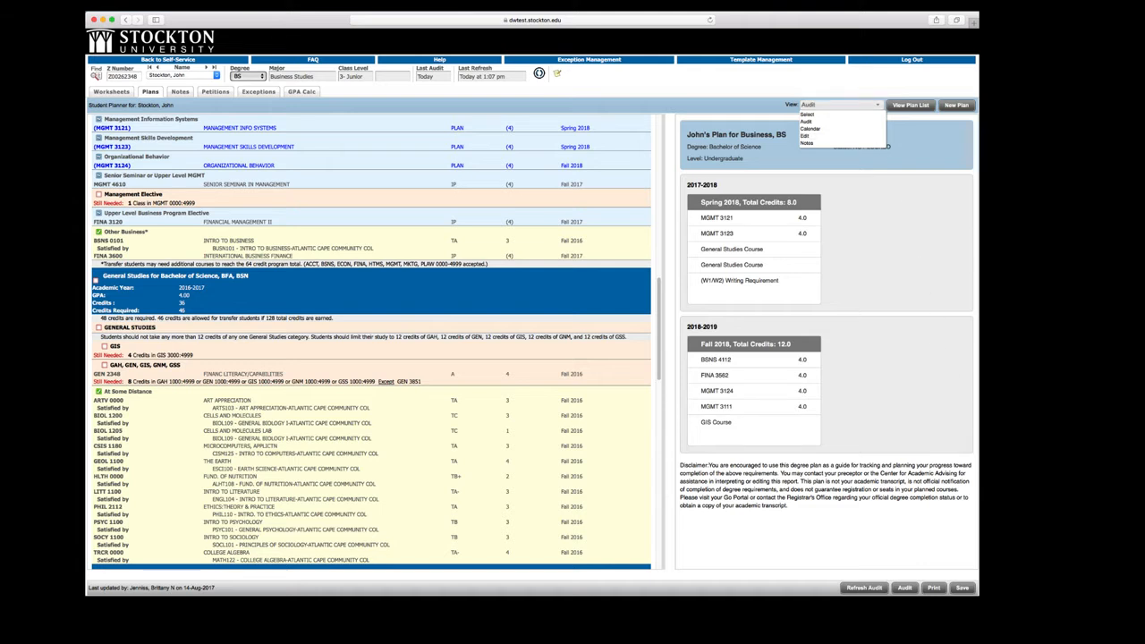
click(960, 591)
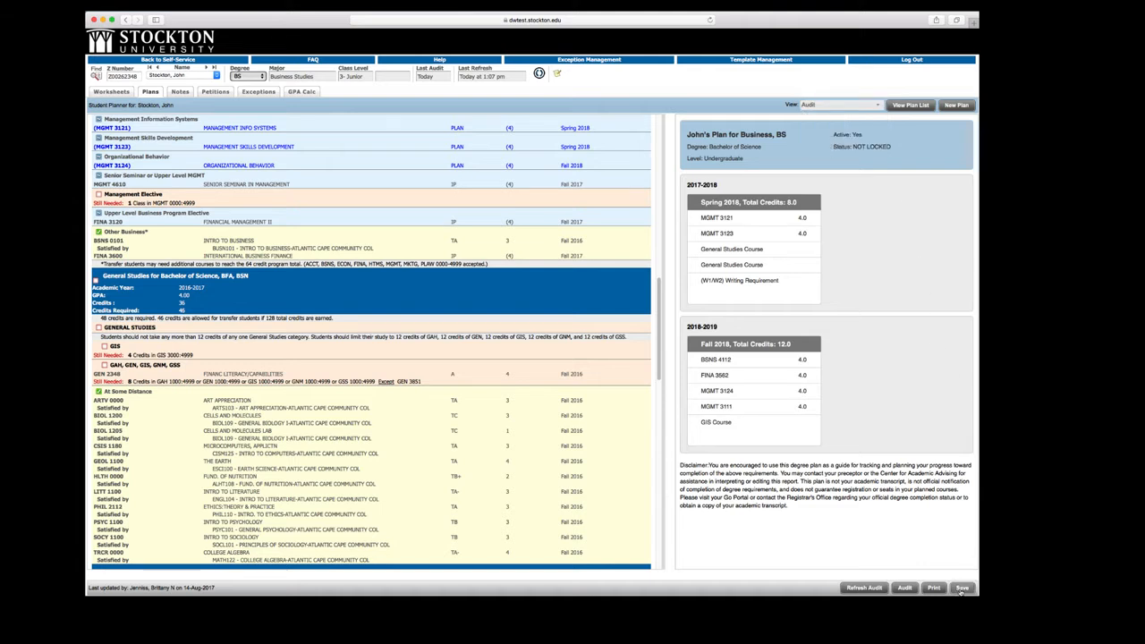
click(873, 106)
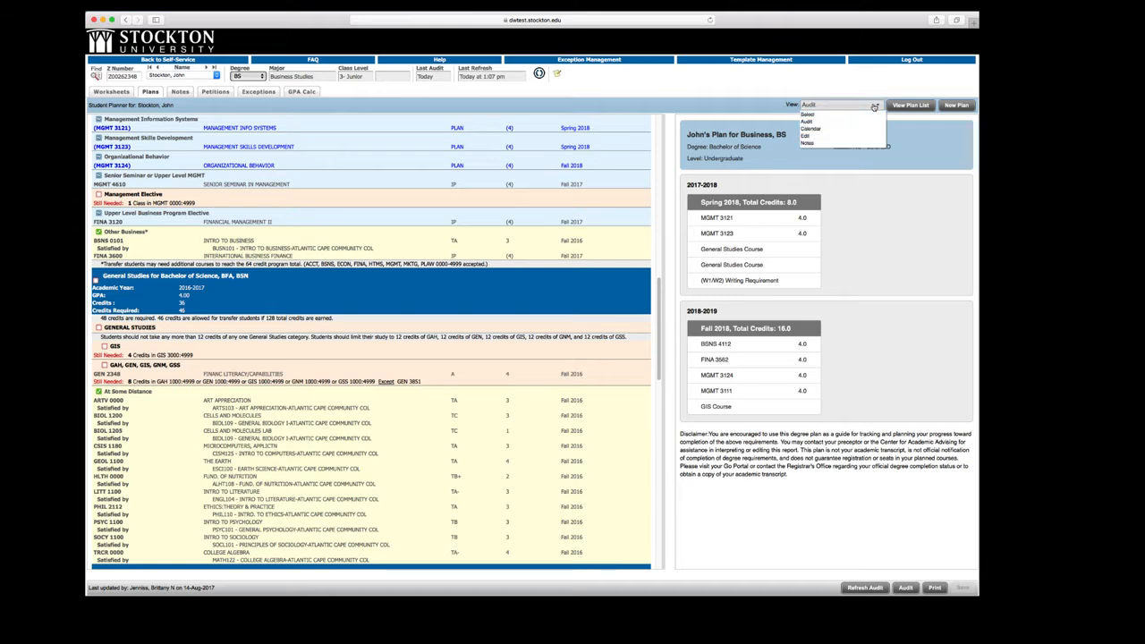
click(872, 137)
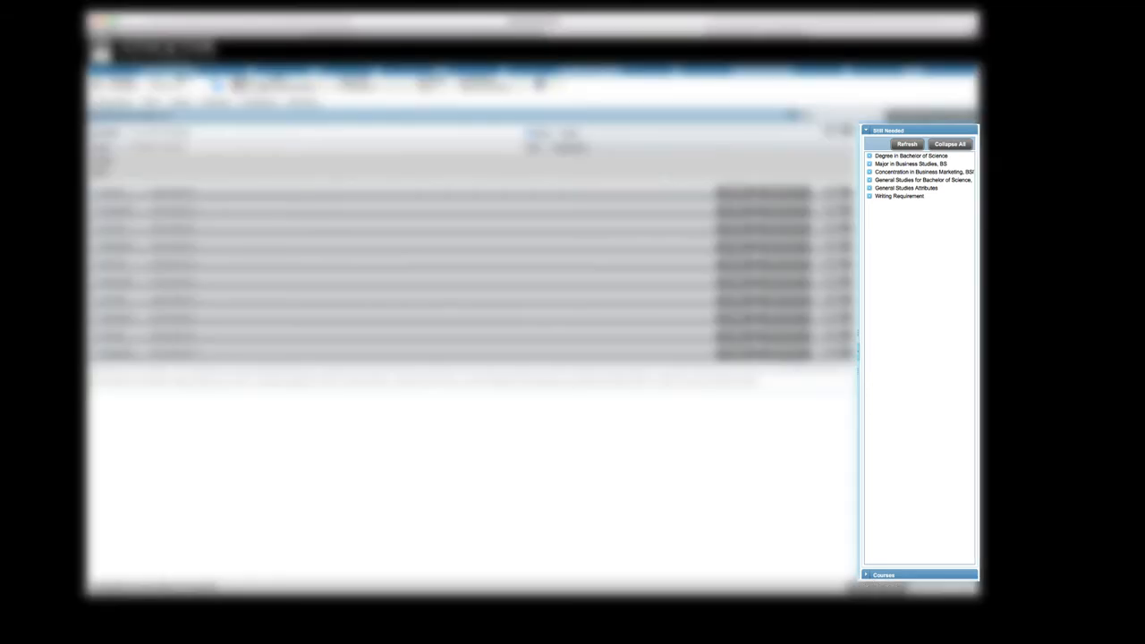
- Expand the still-needed courses of the Business Marketing concentration and add MKTG 2110 to the Fall 2017 term
click(870, 173)
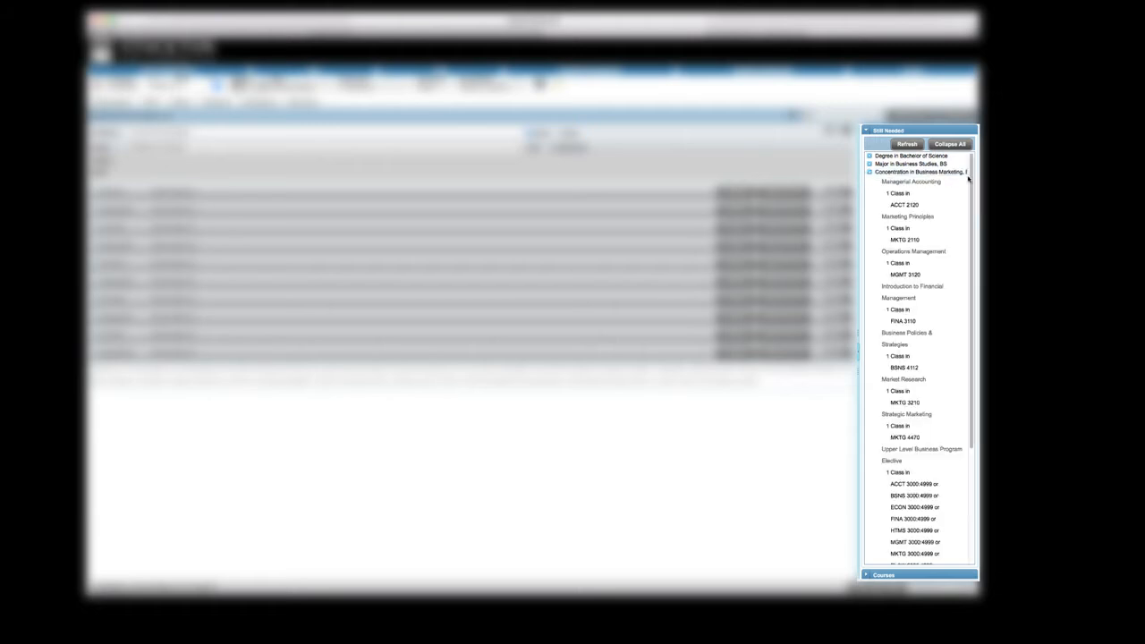
drag(970, 179, 967, 198)
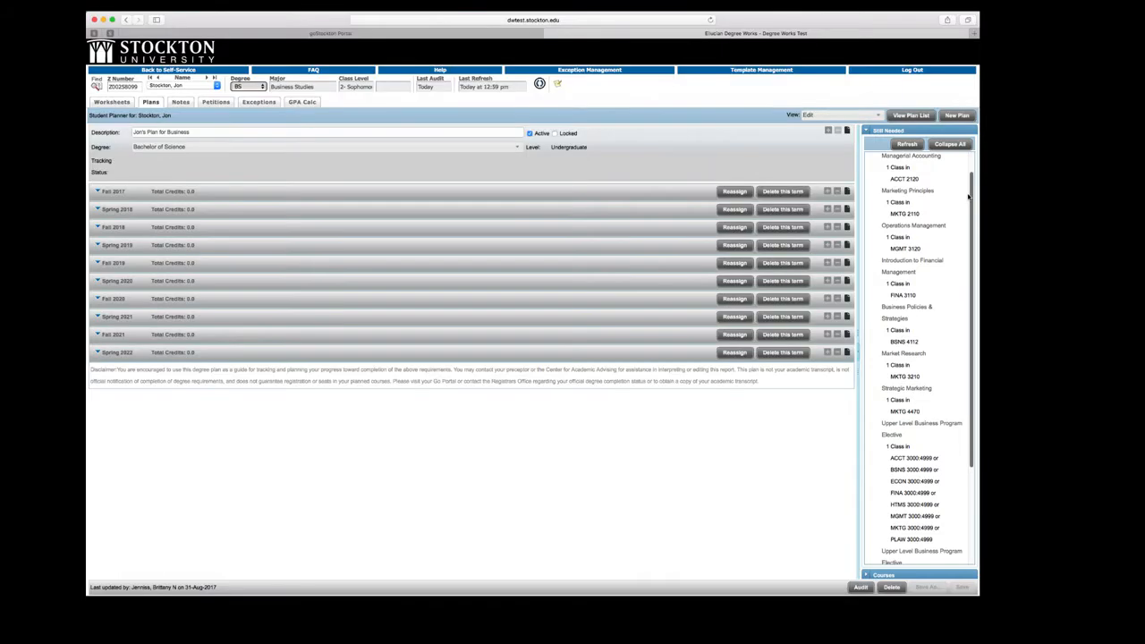
drag(904, 214, 646, 187)
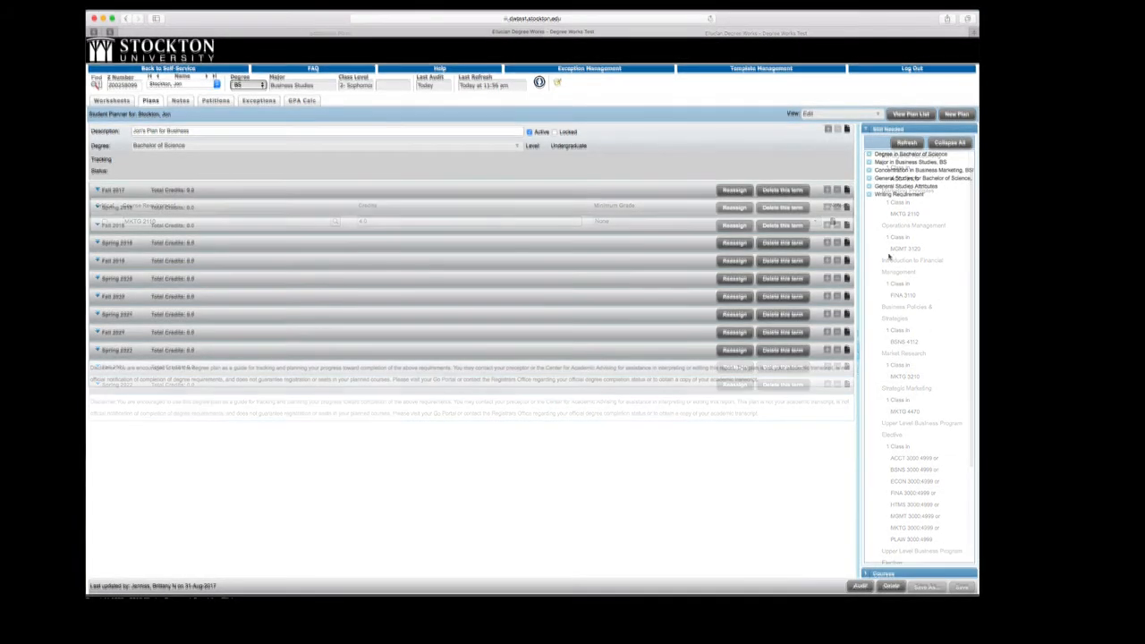
- Add a course requirement to Fall 2017, searching for MGMT courses and choosing MGMT 3111
click(826, 191)
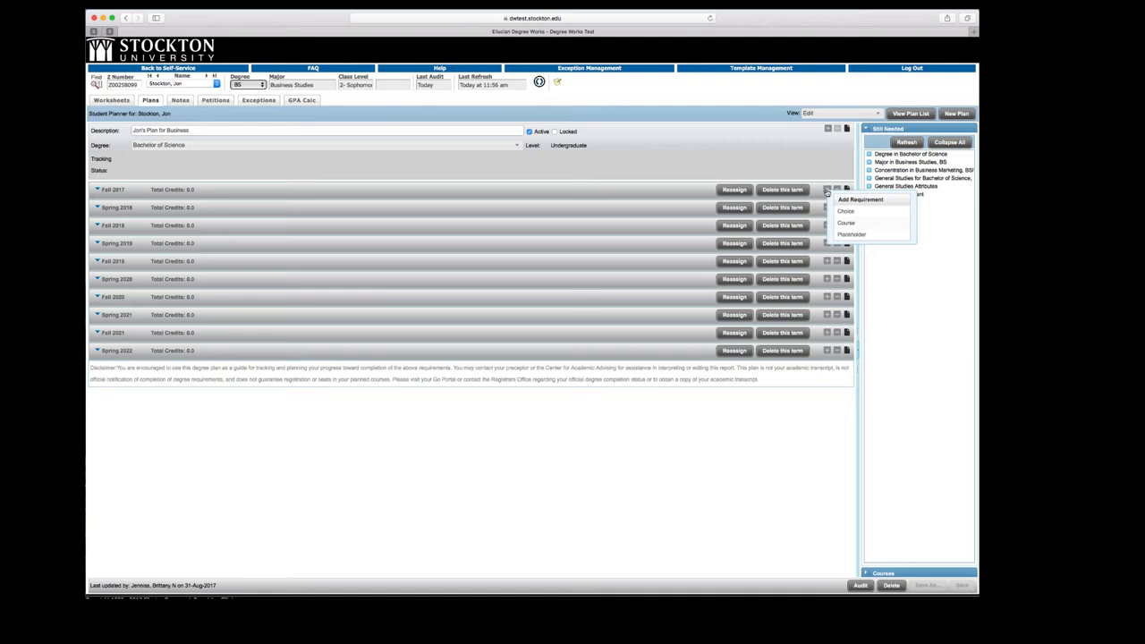
click(842, 223)
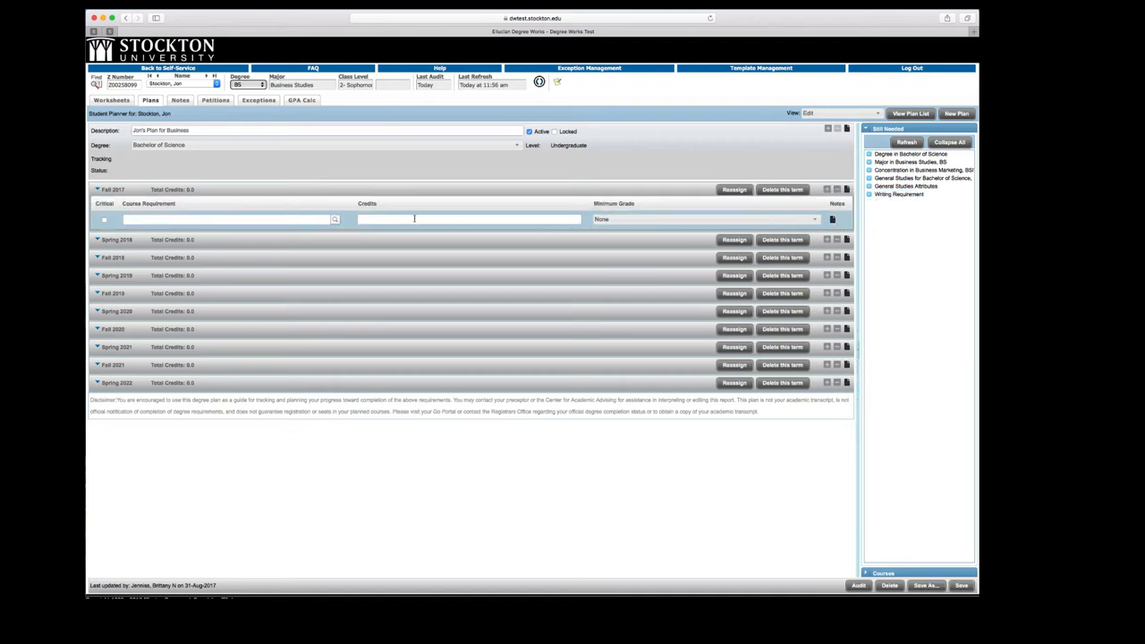
click(335, 220)
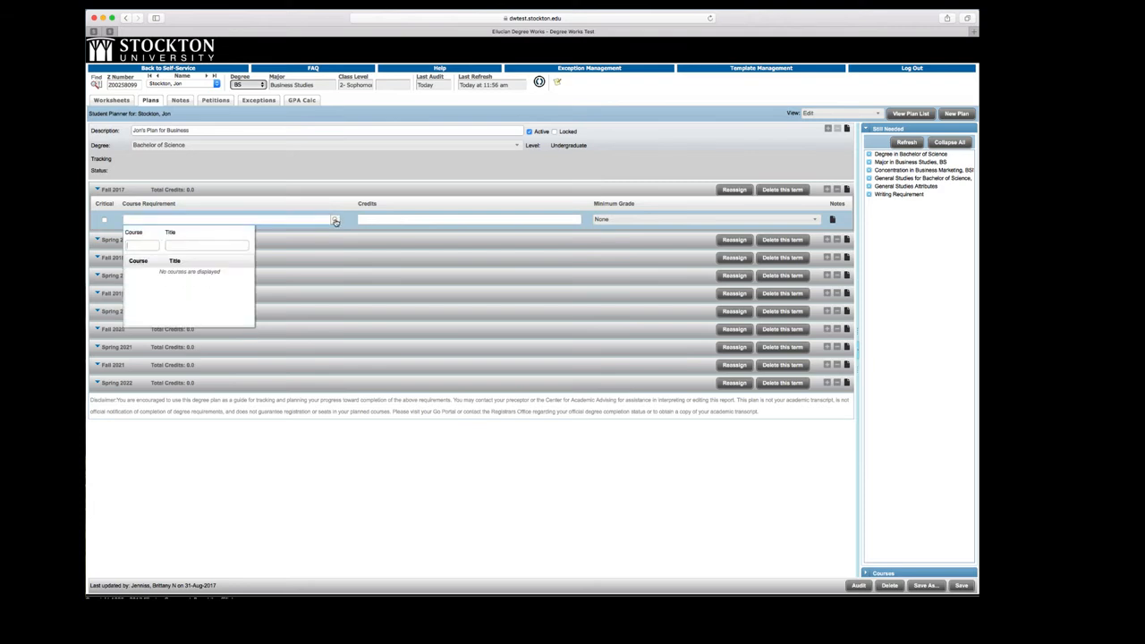
text(MGMT)
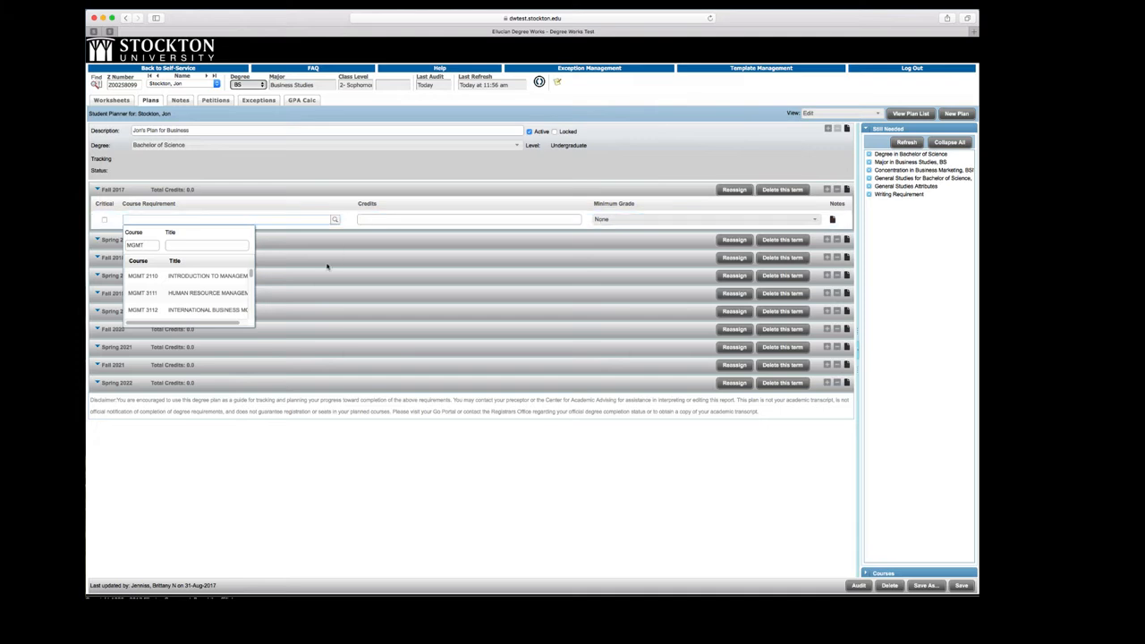
click(228, 293)
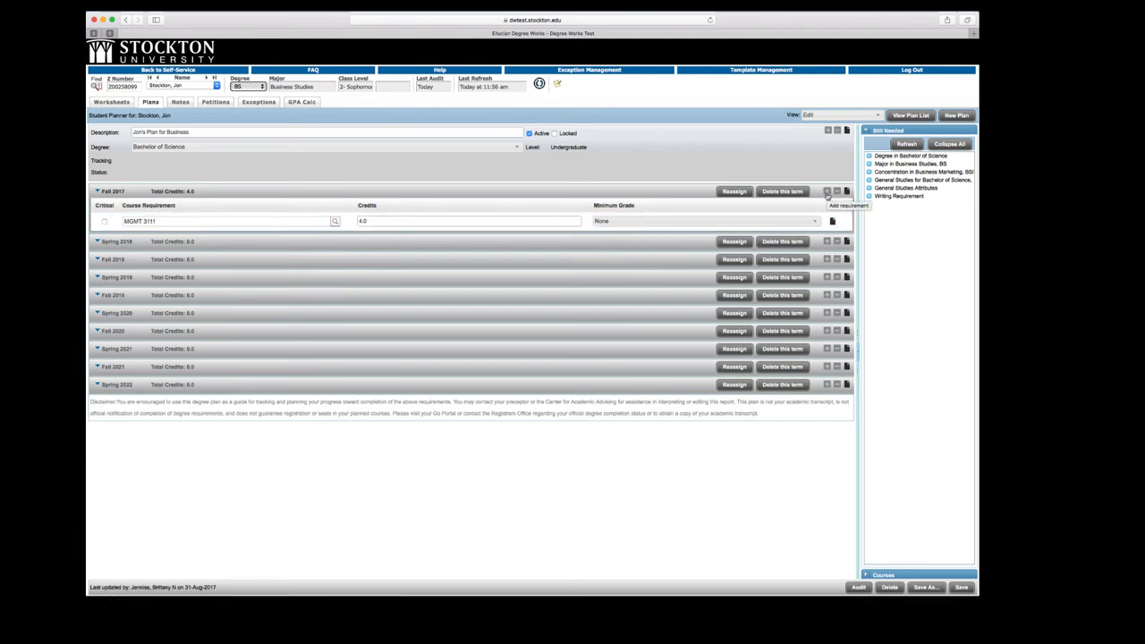
- Add a choice requirement to Fall 2017 and select MKTG 3112 as its first course option
click(827, 193)
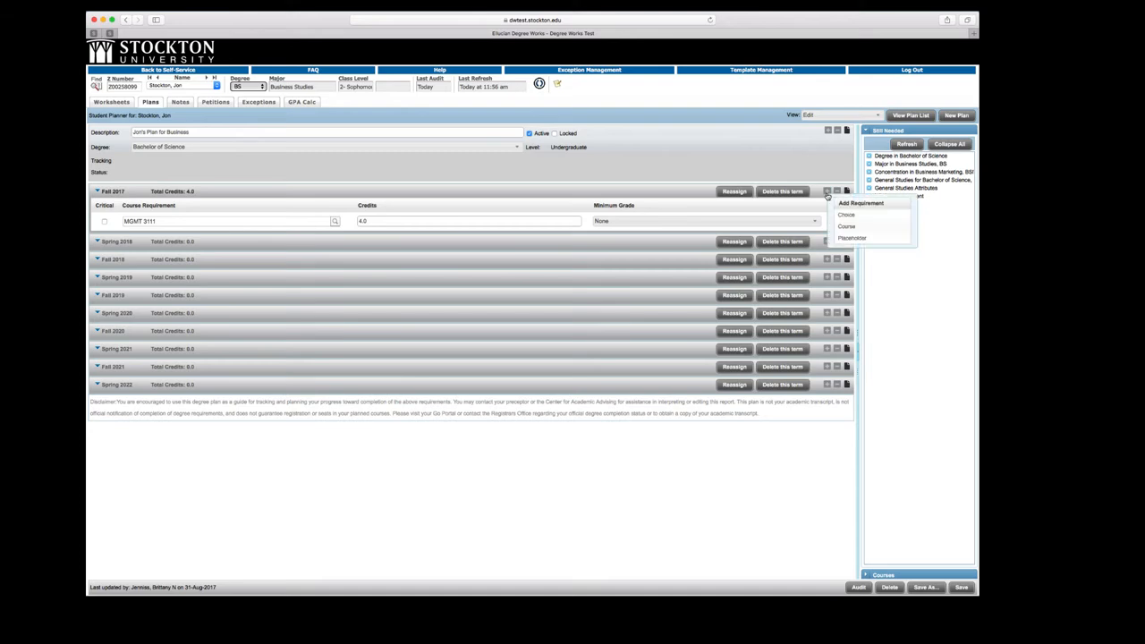
click(848, 217)
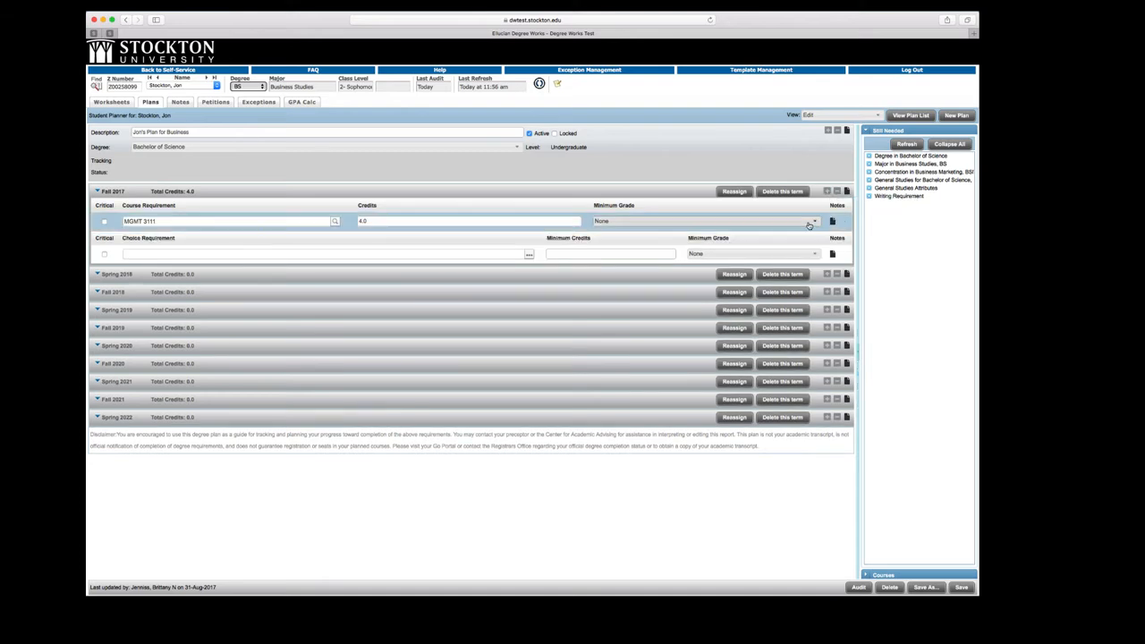
click(528, 255)
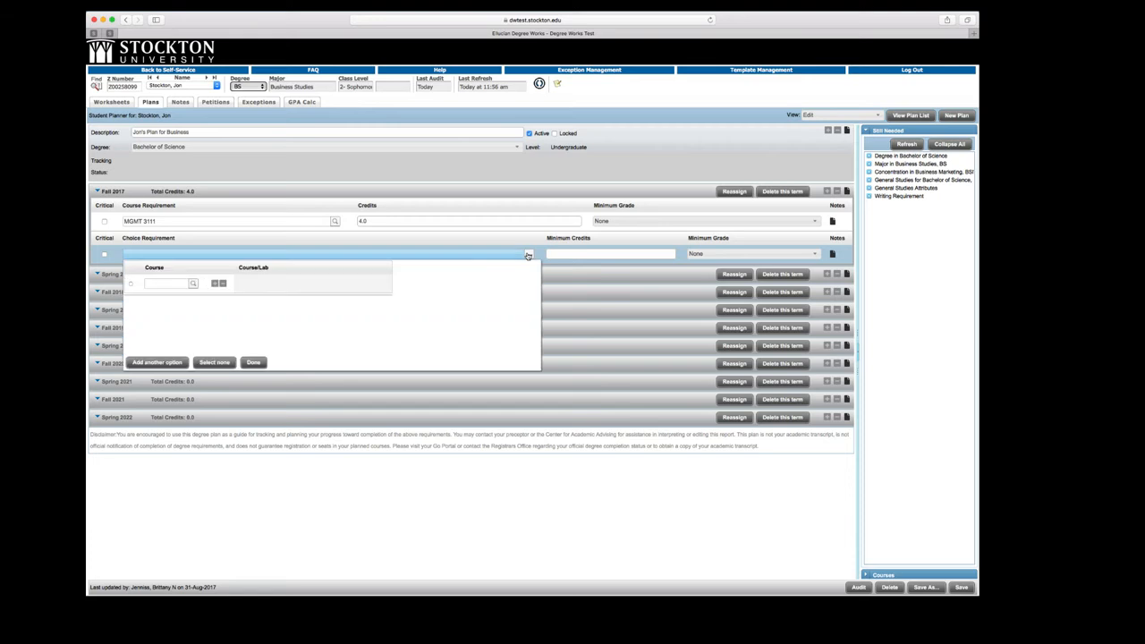
click(195, 284)
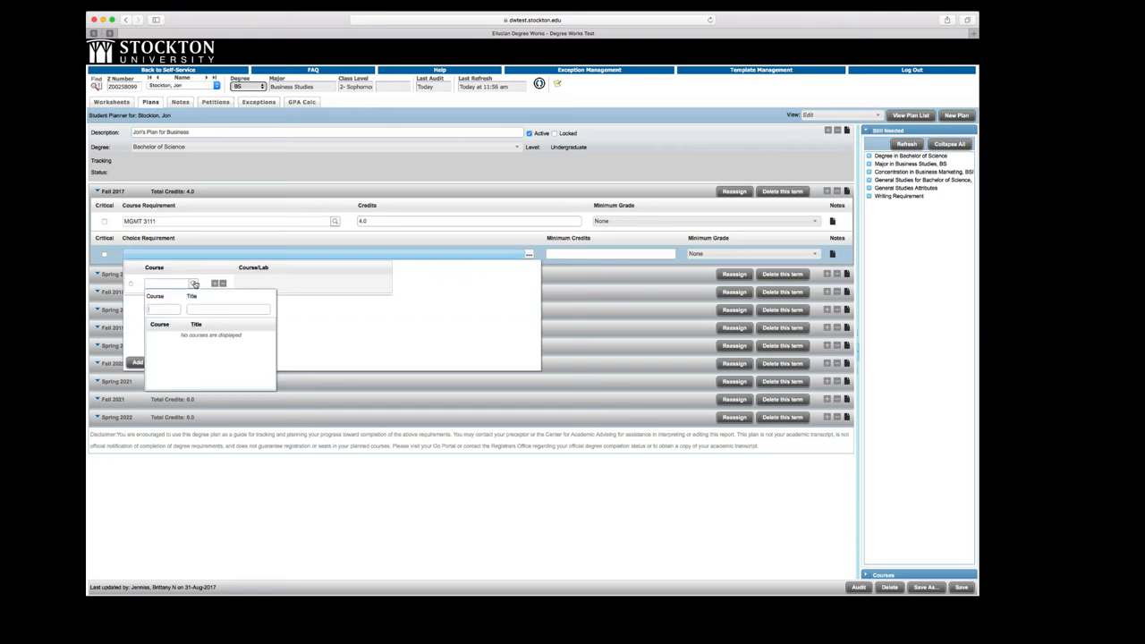
text(MKTG)
click(199, 358)
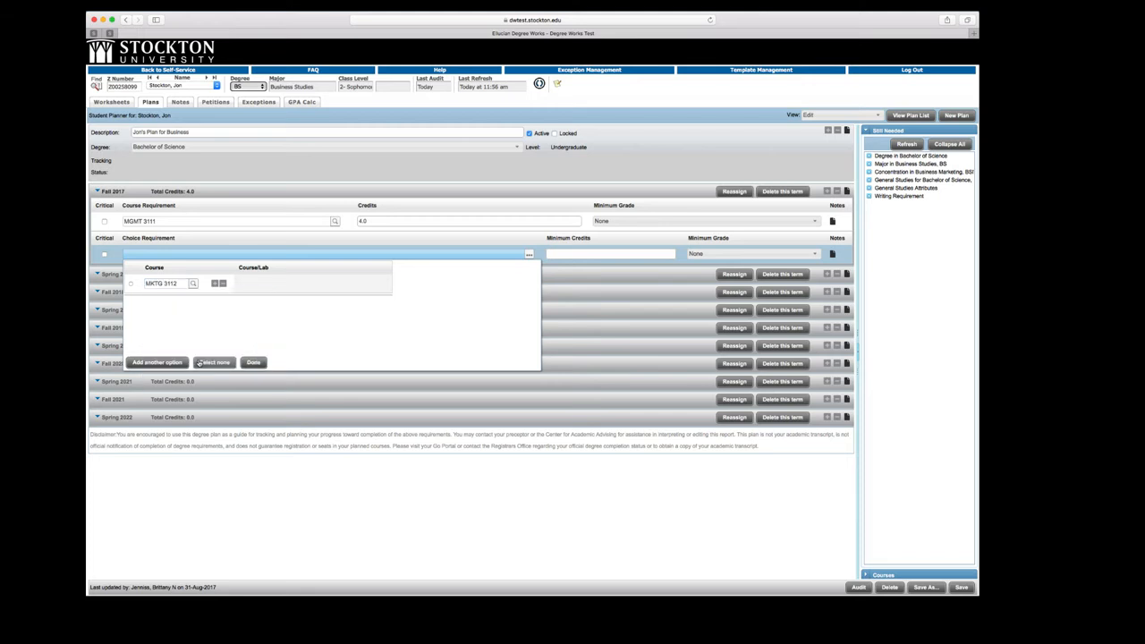
- Pair MKTG 3116 with MKTG 3112 in the Fall 2017 choice requirement, searching for MKTG courses, and finish the choice
click(215, 285)
click(254, 286)
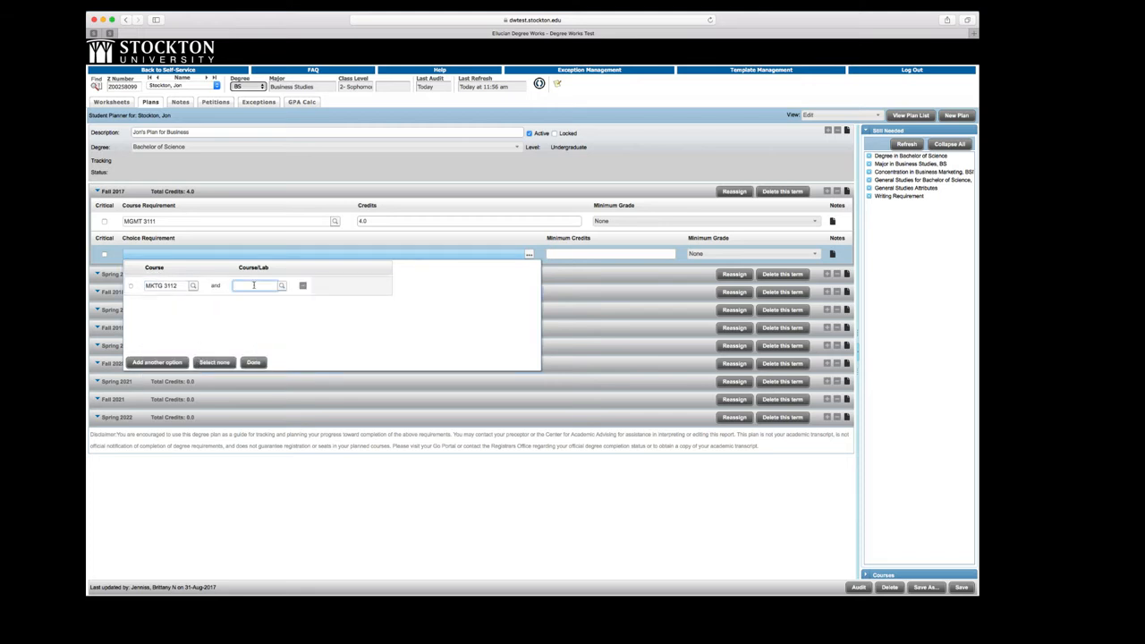
click(282, 286)
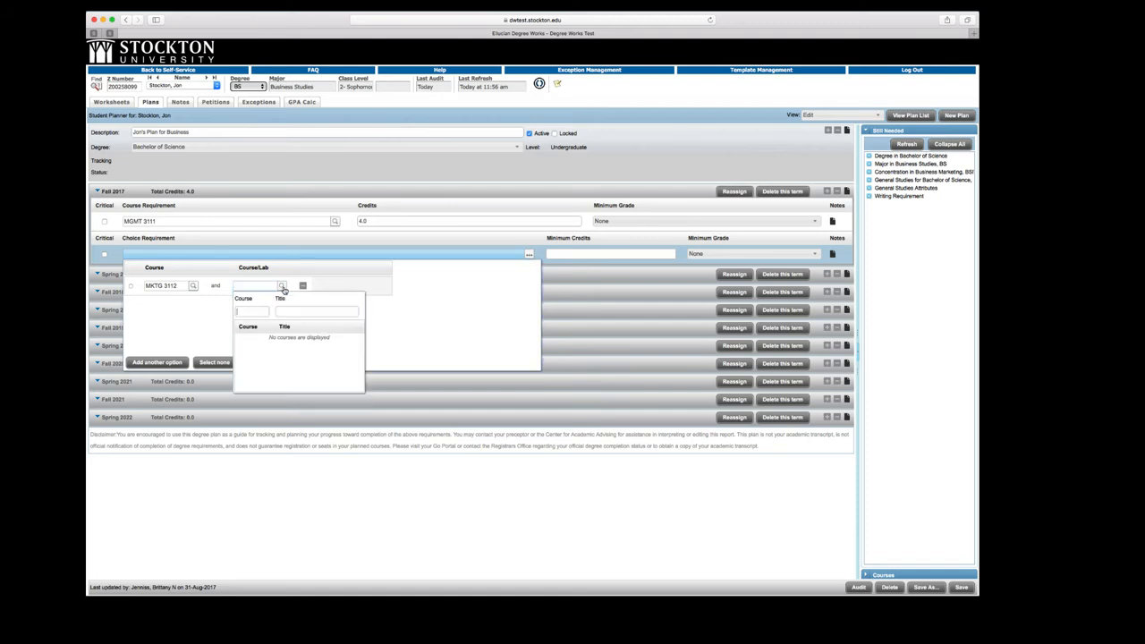
text(MKTG)
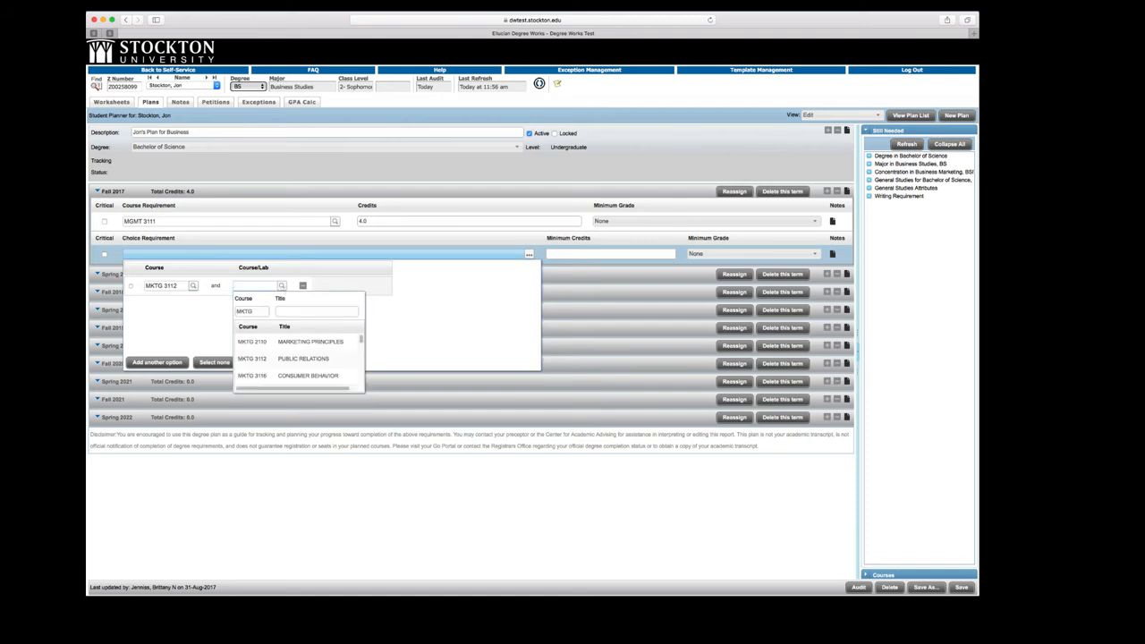
click(311, 376)
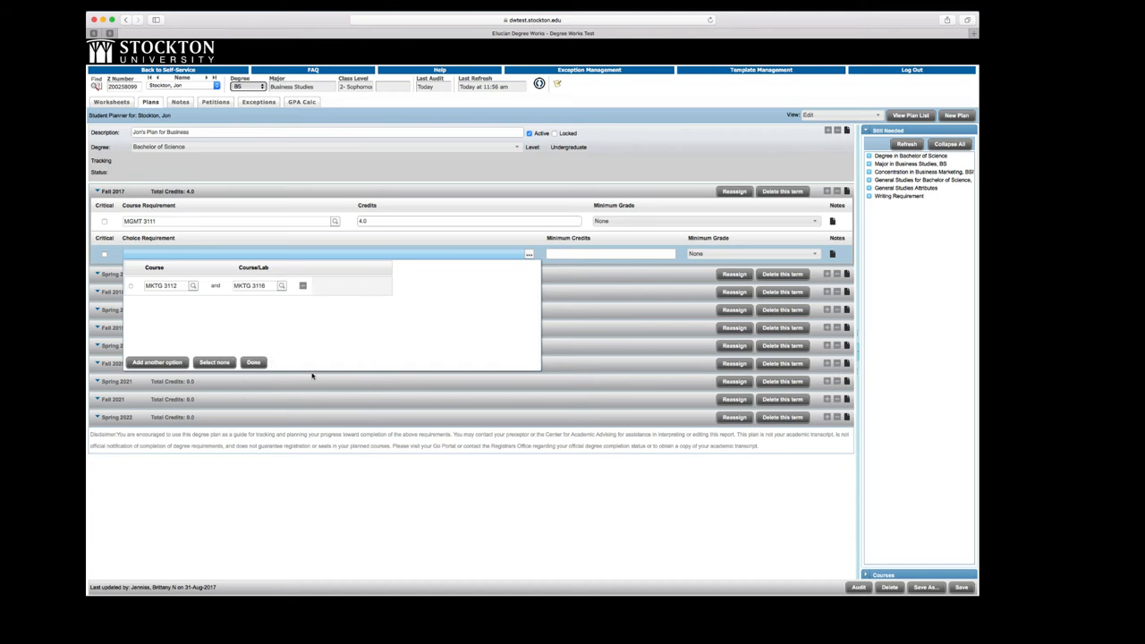
click(254, 363)
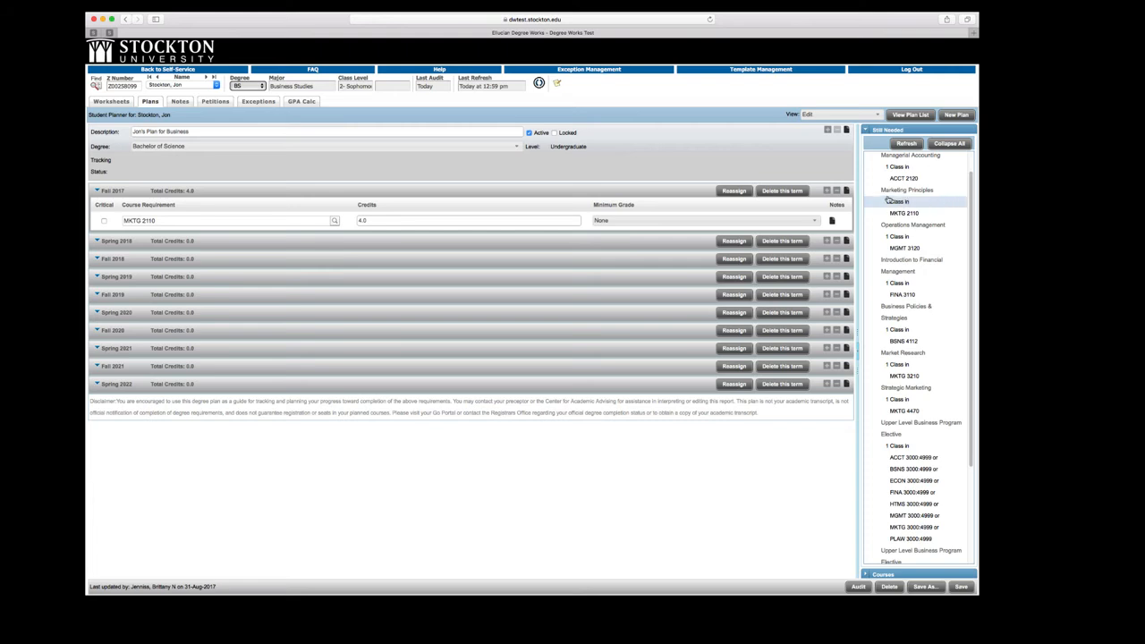
- Add a GAH Course placeholder requirement to Fall 2017 with the value "Take a GAH course in this semester."
click(827, 191)
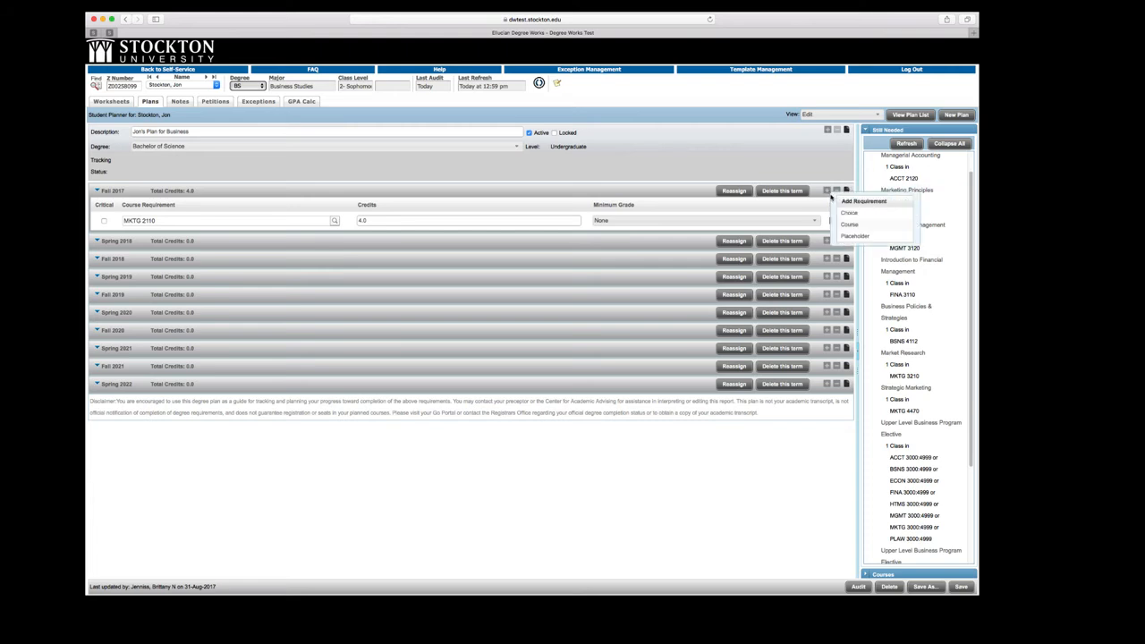
click(854, 238)
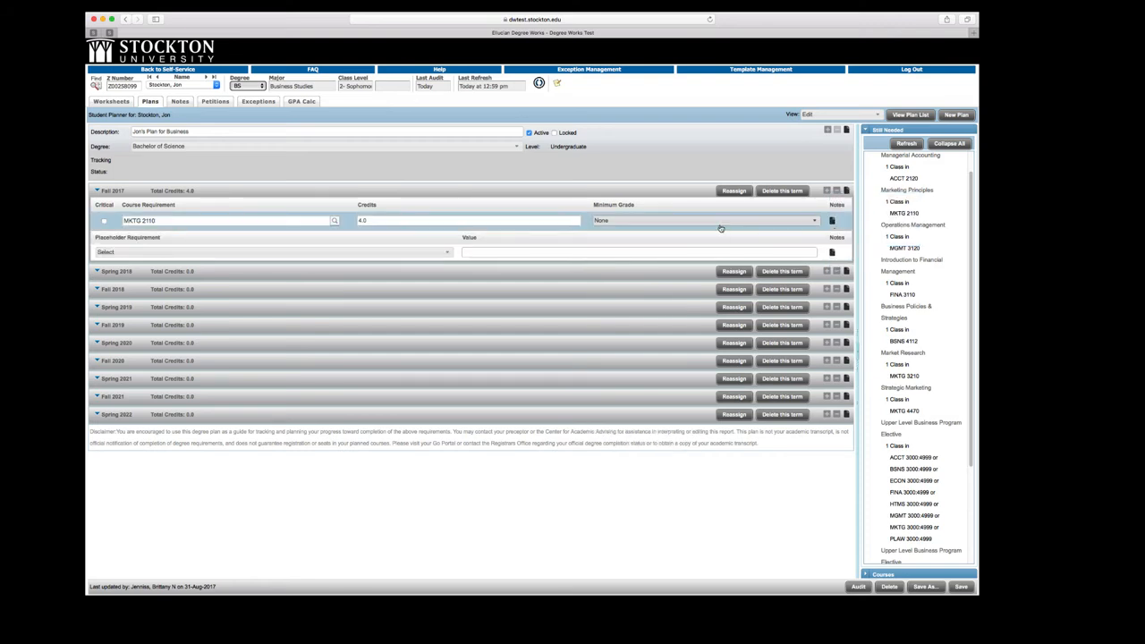
click(445, 253)
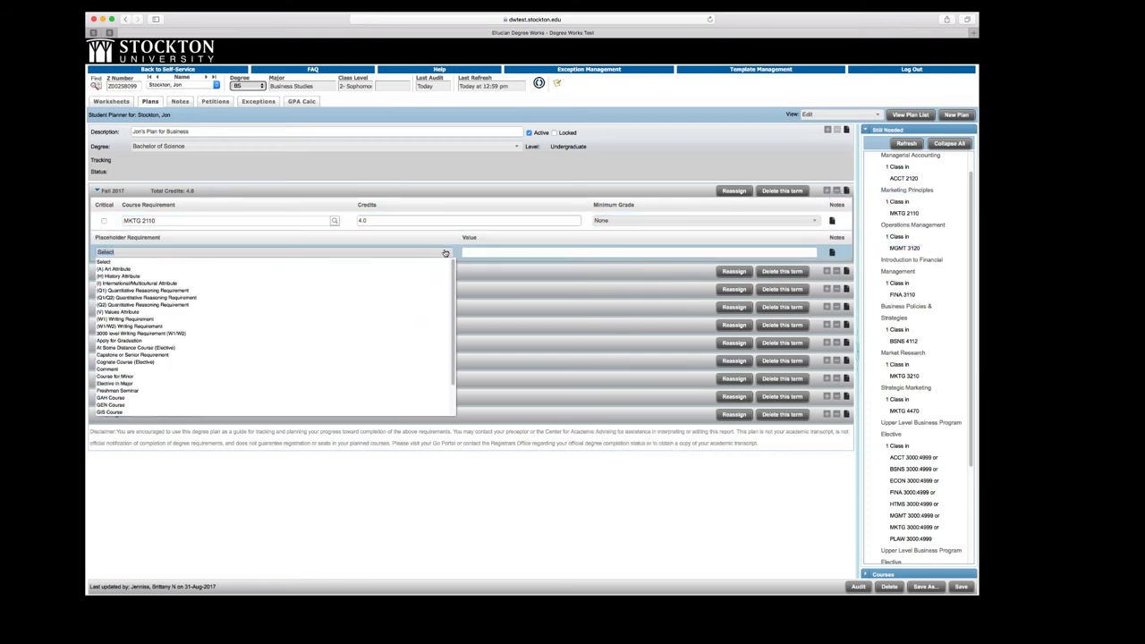
drag(453, 264, 454, 278)
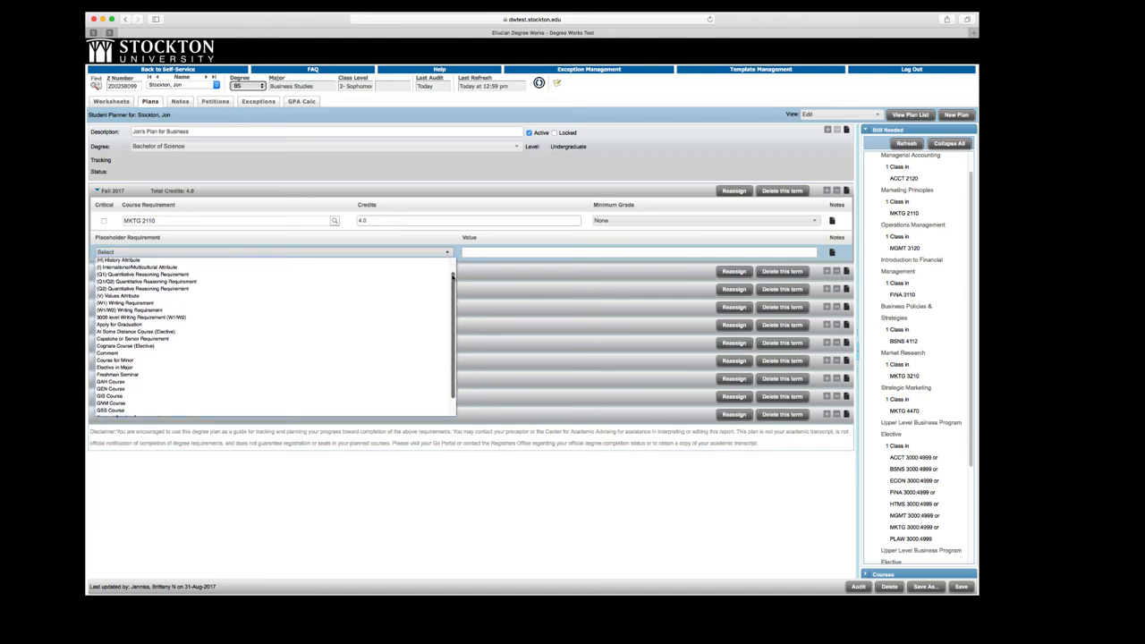
click(317, 383)
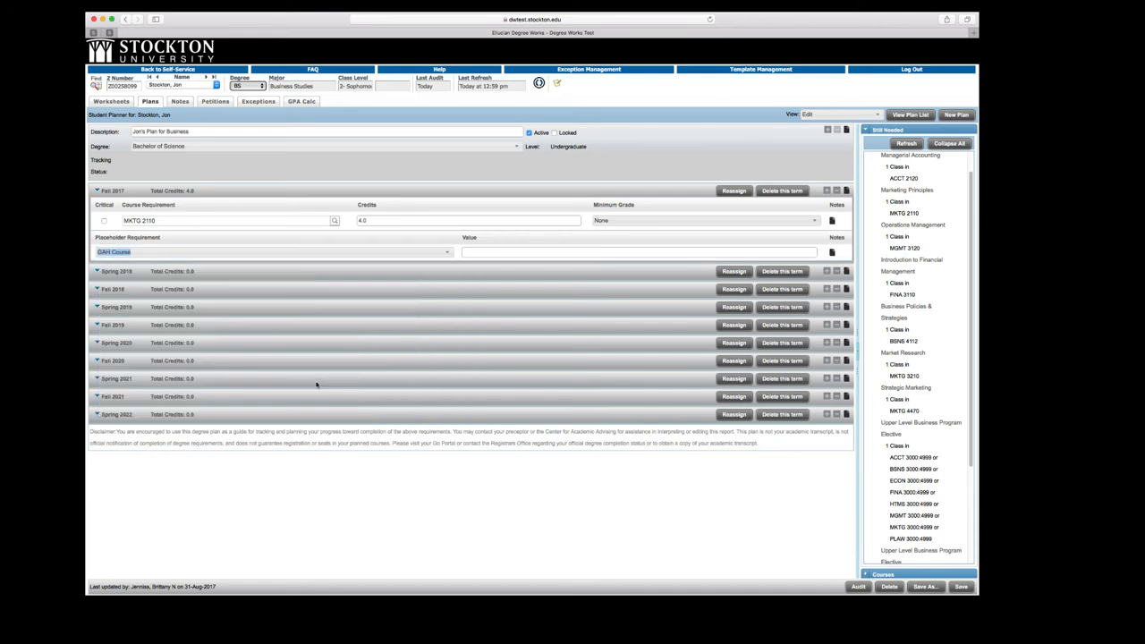
click(470, 253)
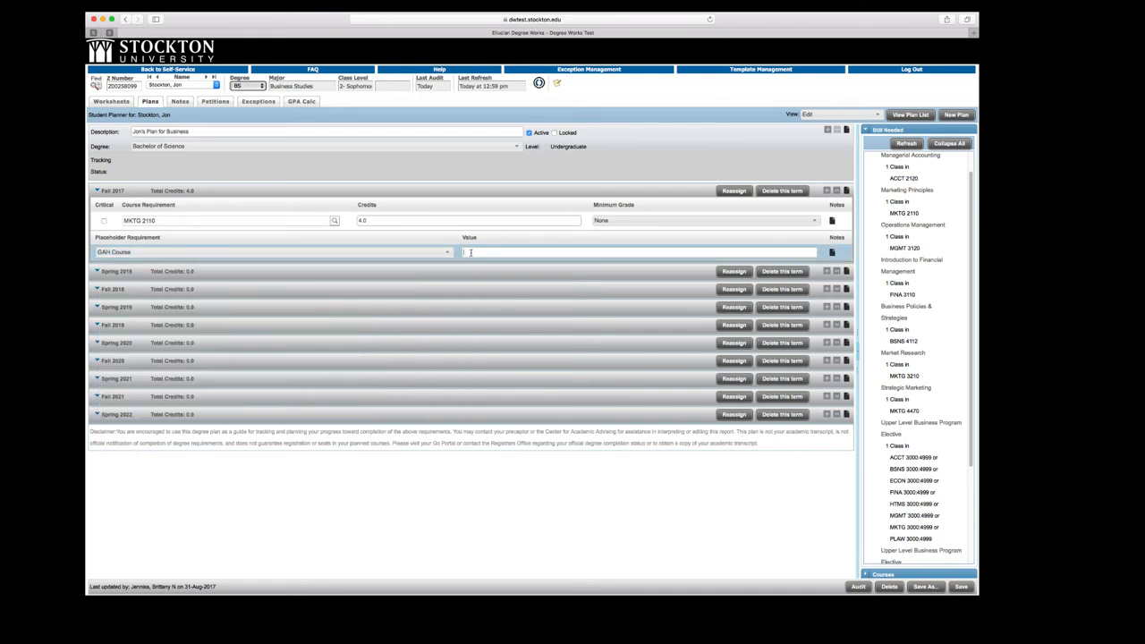
text(Take a GAH course in this semester.)
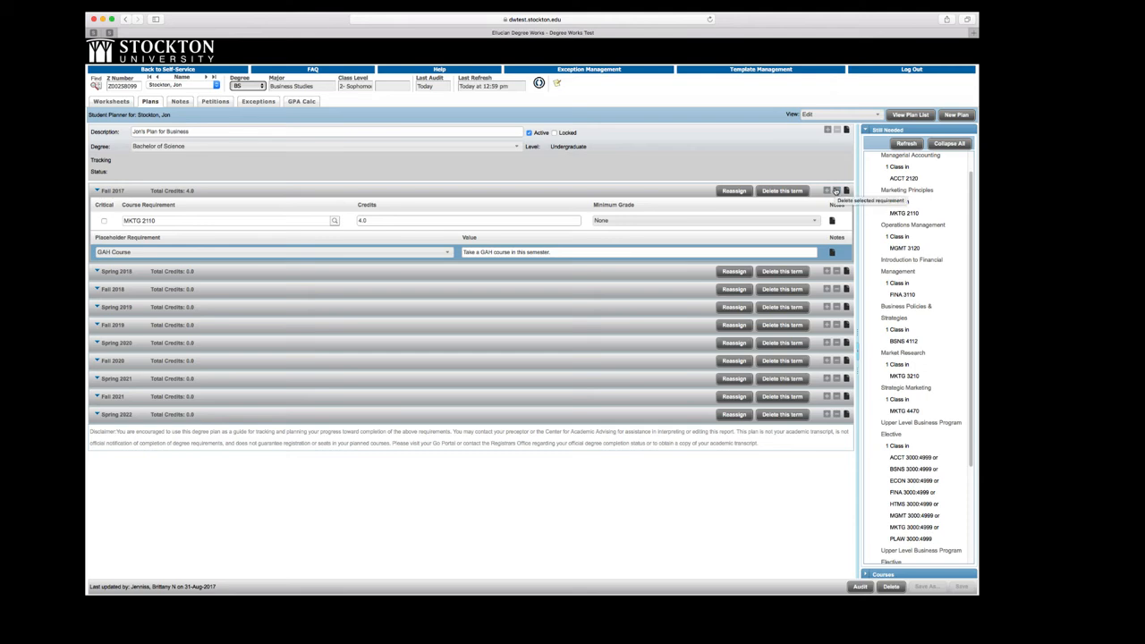
- Delete the selected GAH Course placeholder requirement from the Fall 2017 term
click(835, 192)
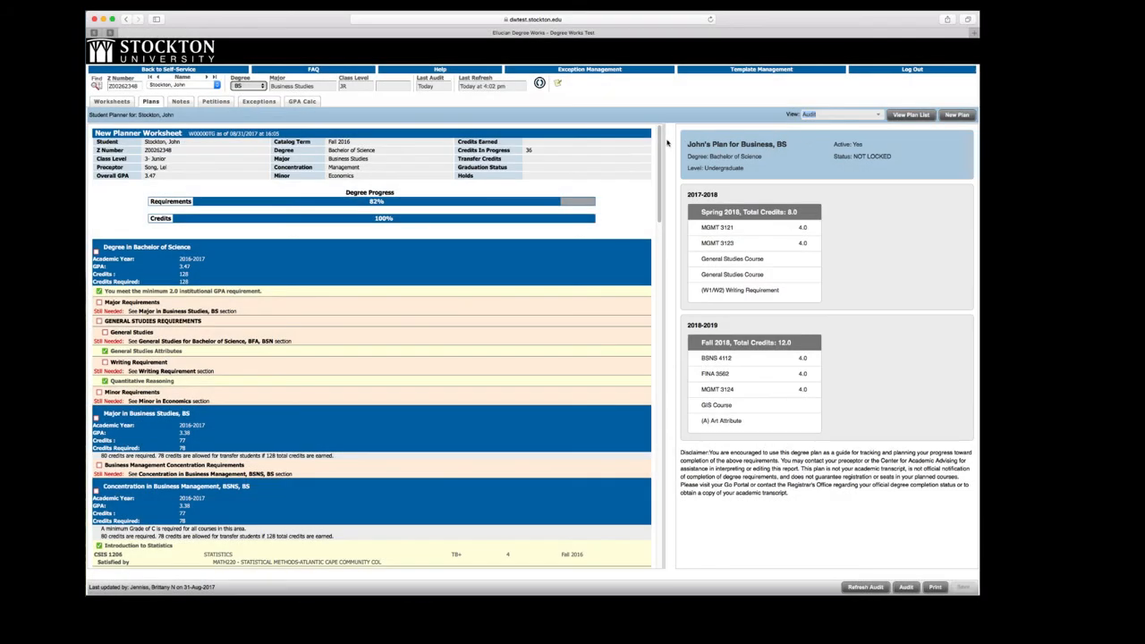
- Review the concentration requirements in the plan's Audit view and switch the plan to the Calendar view
drag(659, 143, 658, 221)
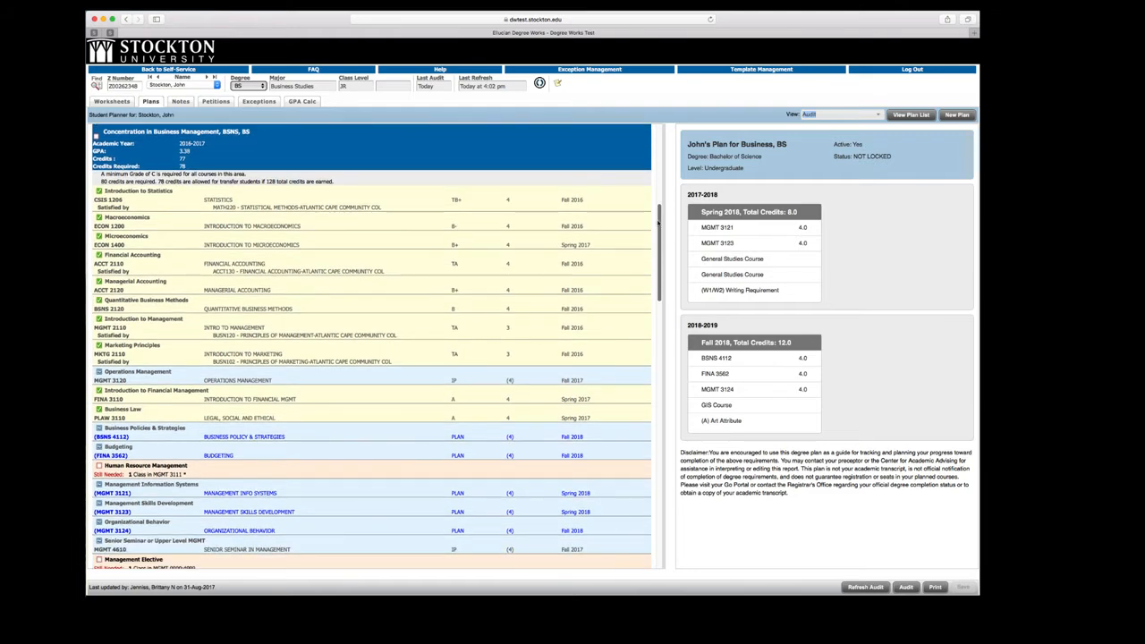
click(878, 117)
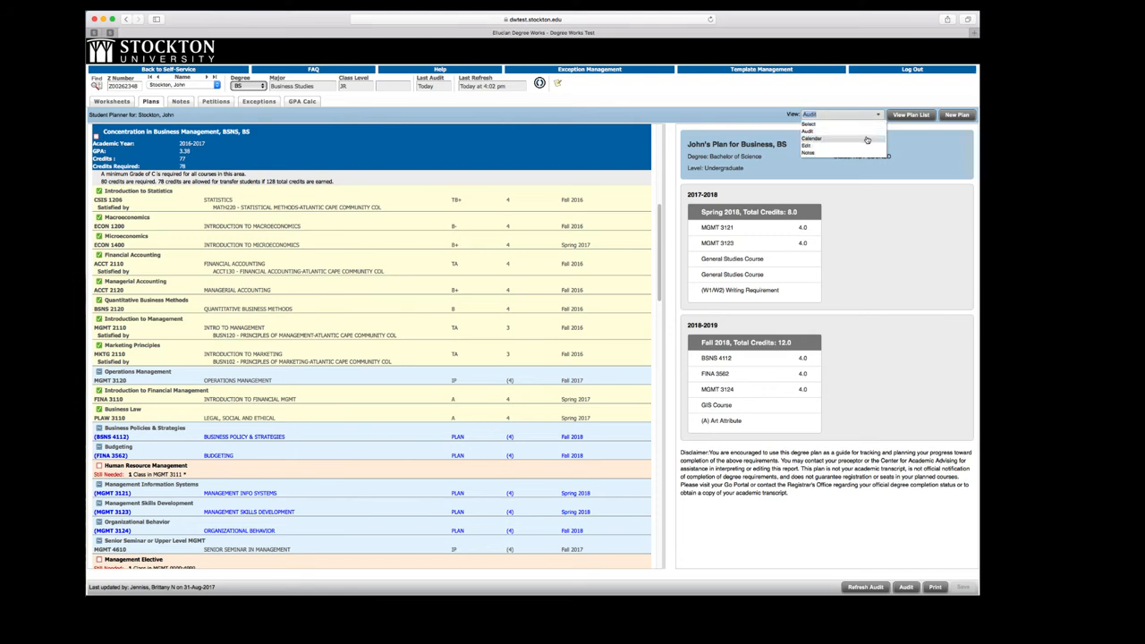
click(866, 141)
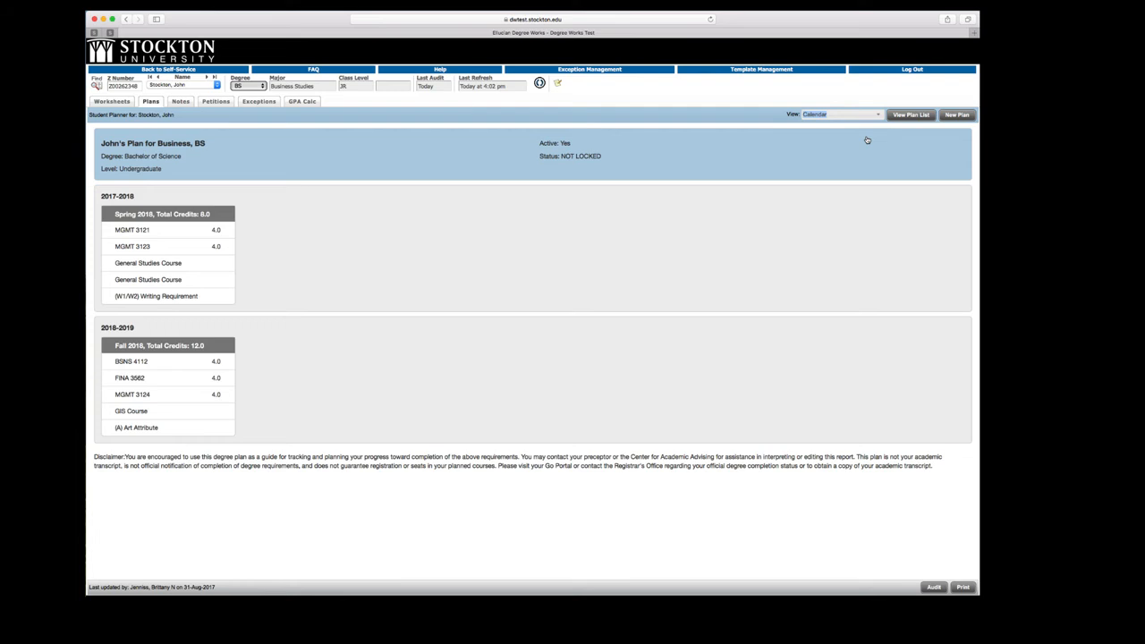
- Run the plan audit from the Calendar view and examine its requirements through to the end
click(933, 587)
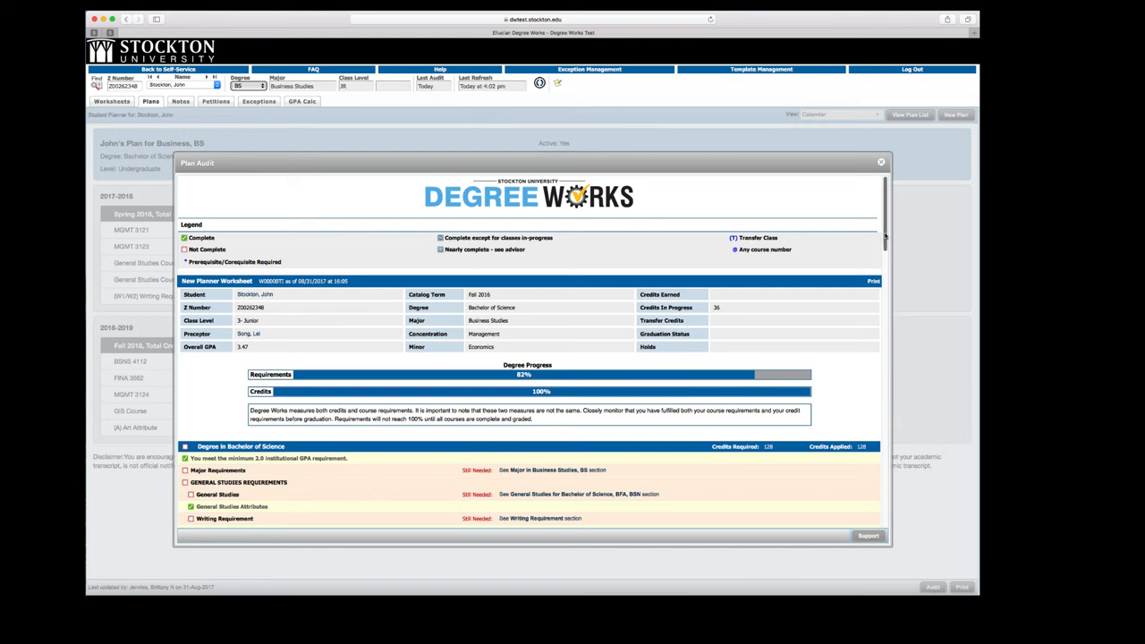
drag(884, 237, 888, 485)
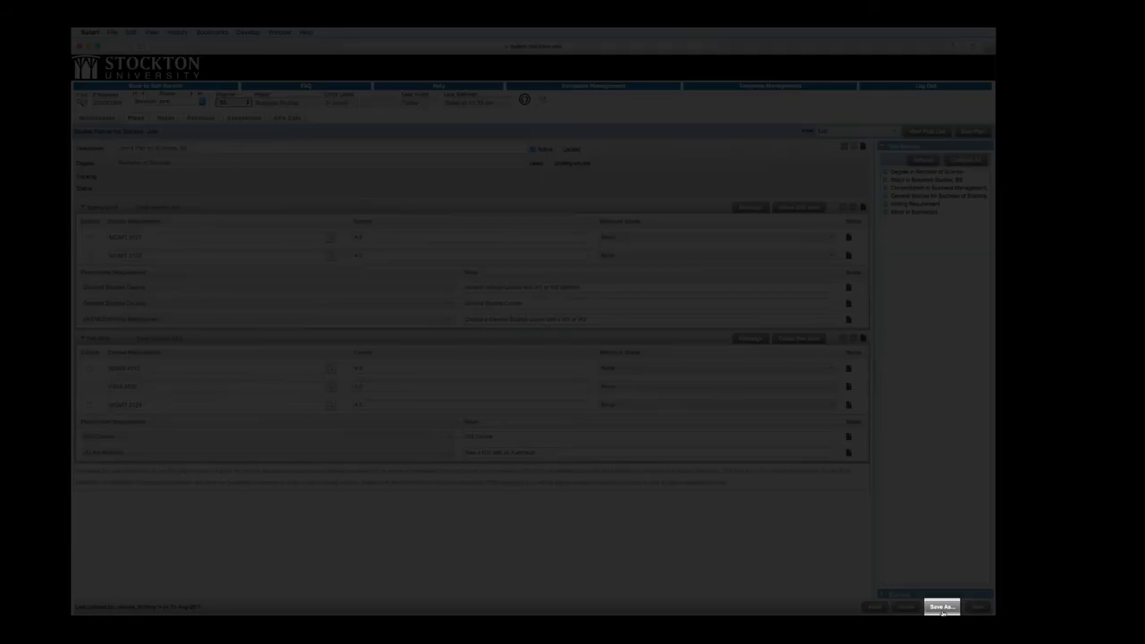
- Save the Business plan as a new copy with a description ending in "Plan C"
click(941, 607)
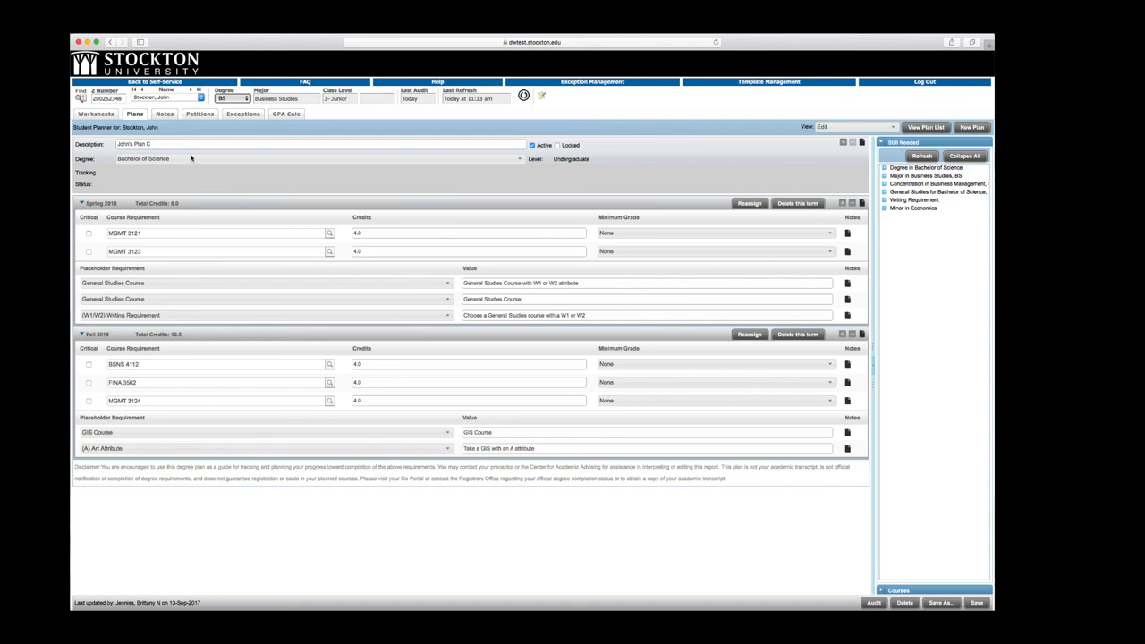
- Return to the student's list of plans and select the one ending in "Plan B"
click(135, 113)
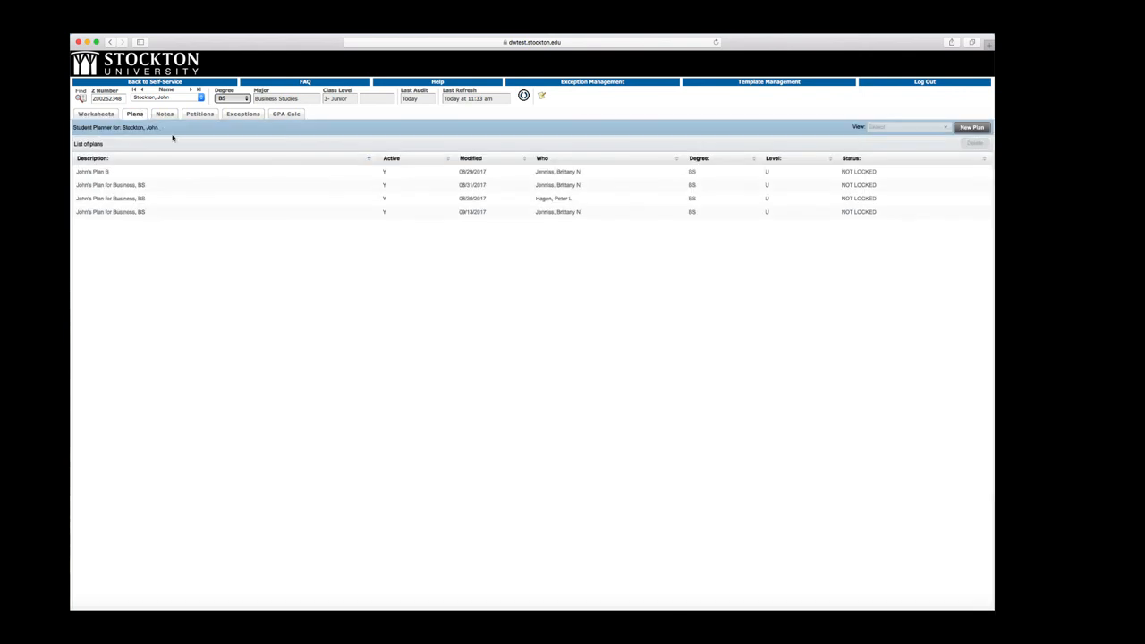
click(189, 171)
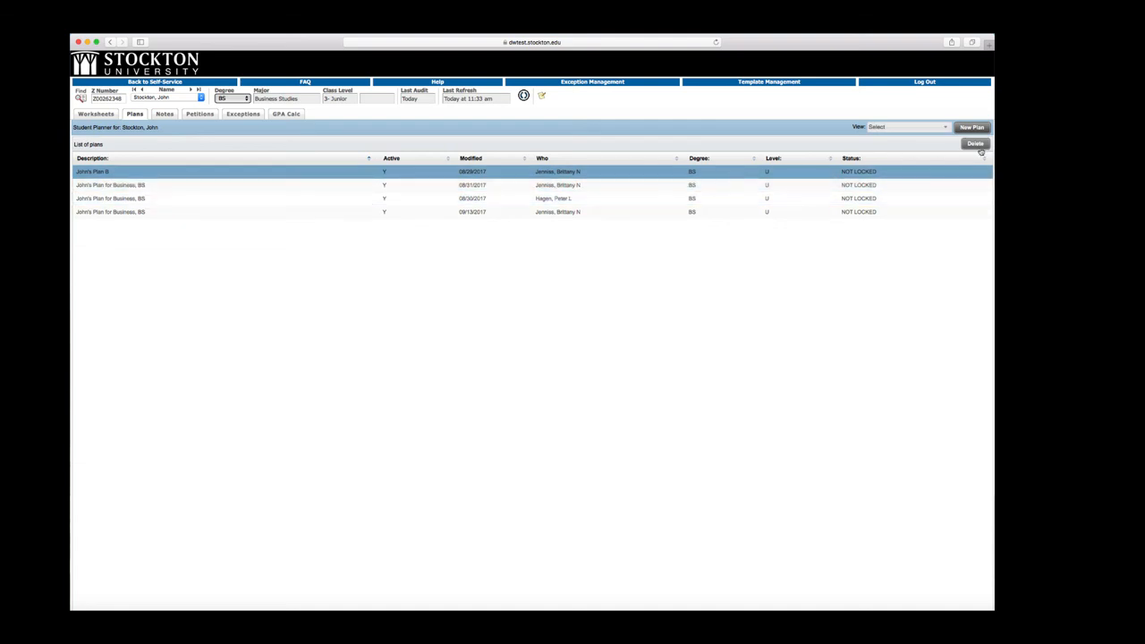